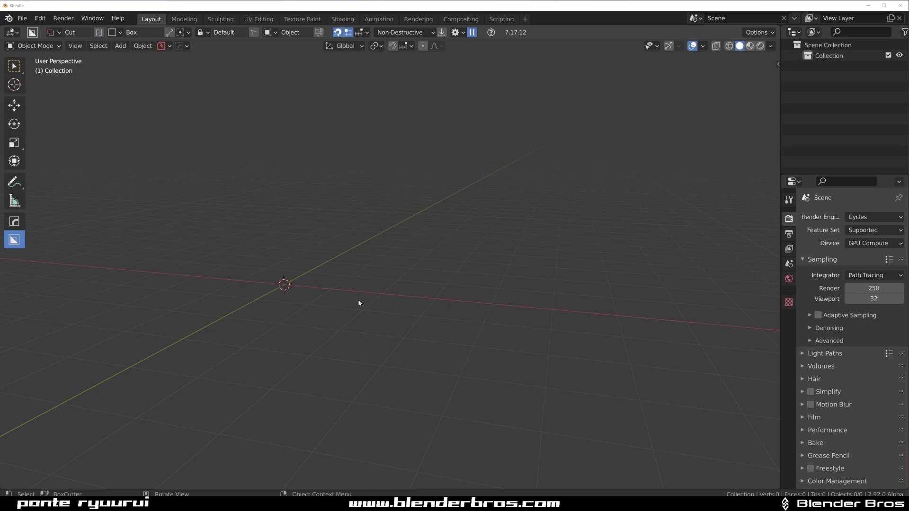
- Turn on the Screencast Keys on-screen display of input
middle_click_drag(417, 271, 391, 283)
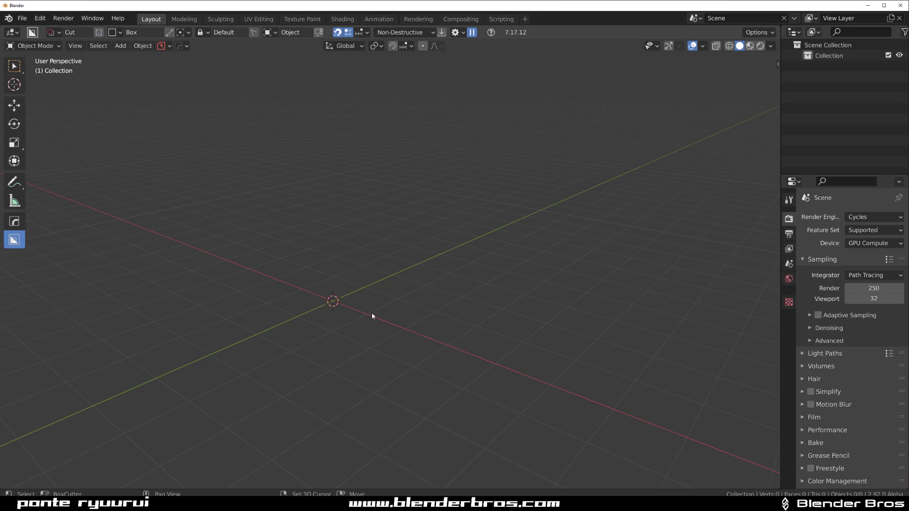
middle_click_drag(372, 314, 372, 297, "shift")
key("n")
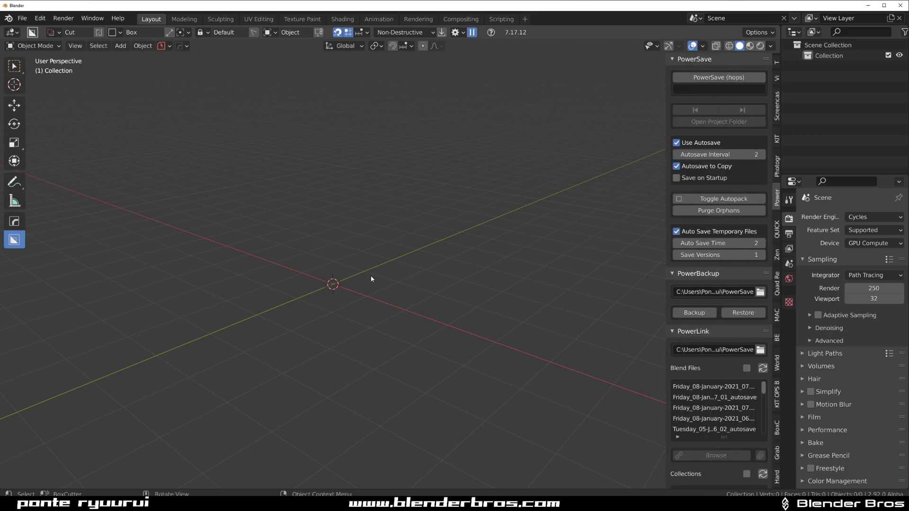
left_click(775, 101)
key("n")
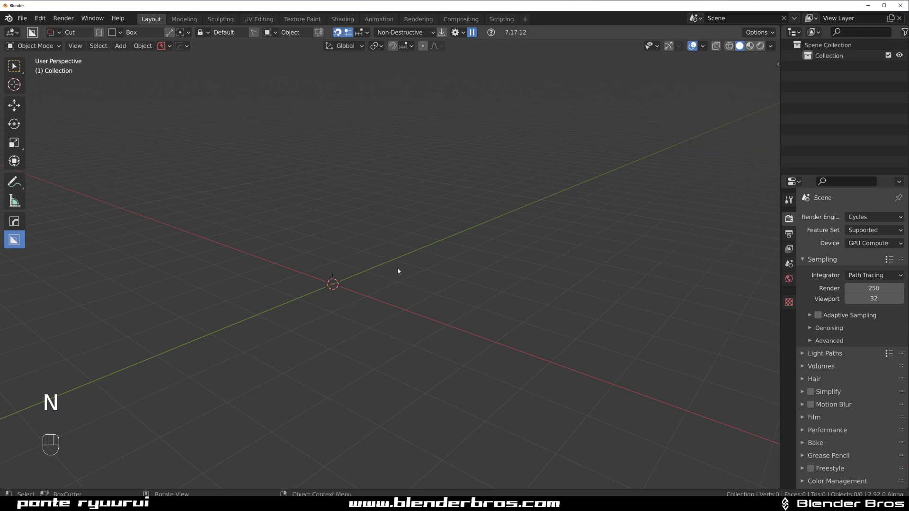
key("shift+a")
mouse_move(328, 263)
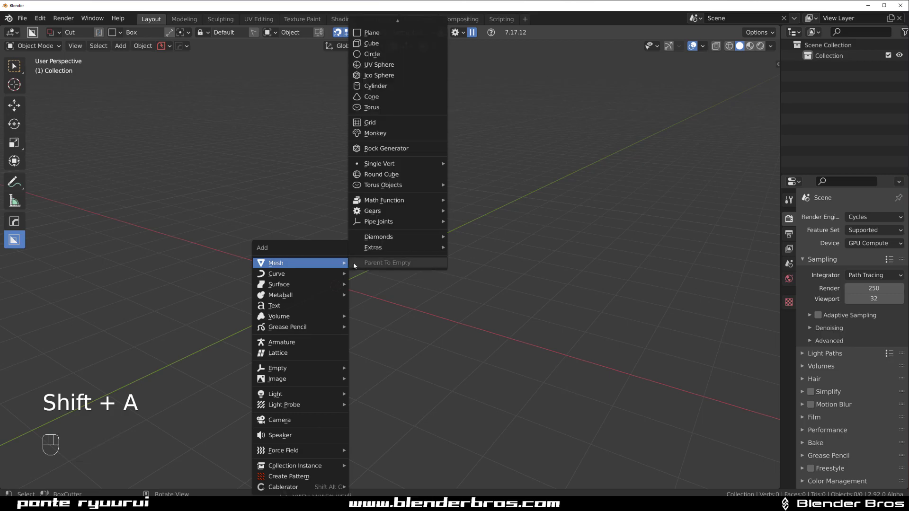
left_click(390, 33)
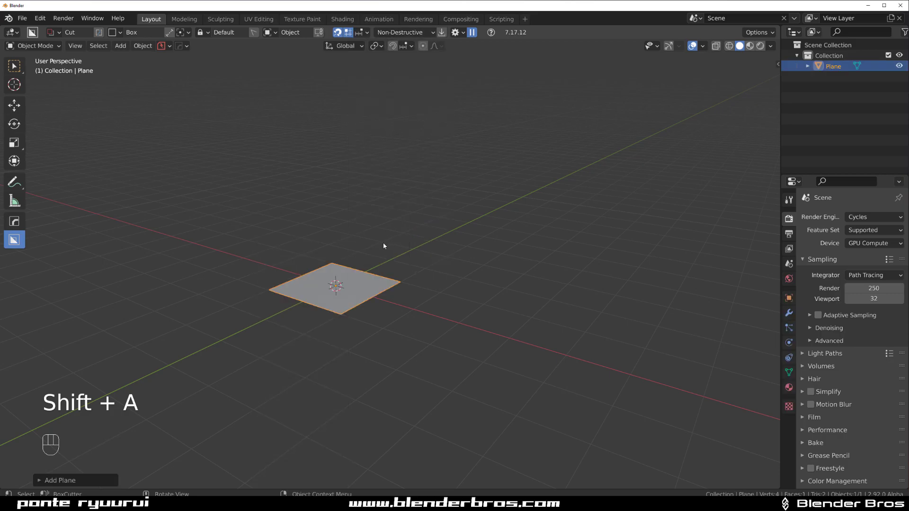
key("x")
left_click(377, 245)
- Add a cube mesh at the world origin
key("shift+a")
mouse_move(369, 247)
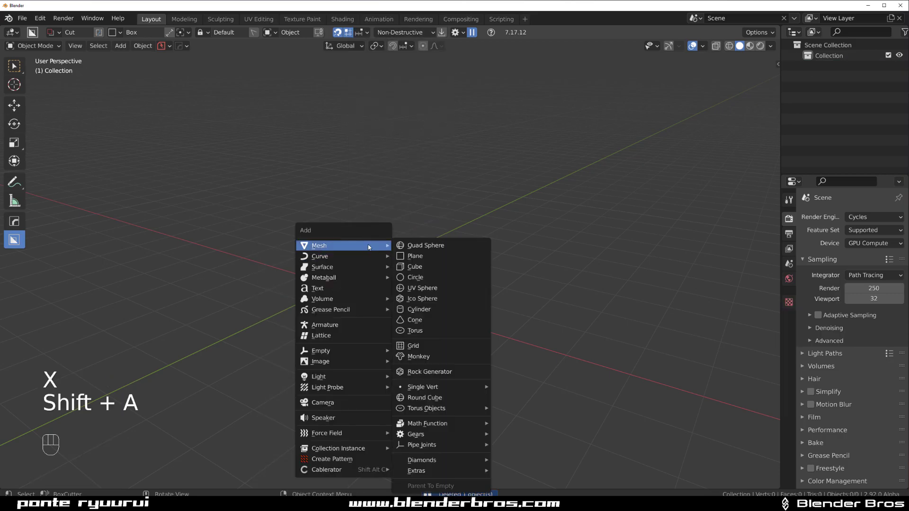
left_click(432, 265)
scroll(433, 263, "up", 3)
middle_click_drag(395, 273, 414, 251, "shift")
- Bevel the cube with HardOps using 3 segments and a 30° angle limit, and apply Sharpen to it
key("q")
left_click(397, 255)
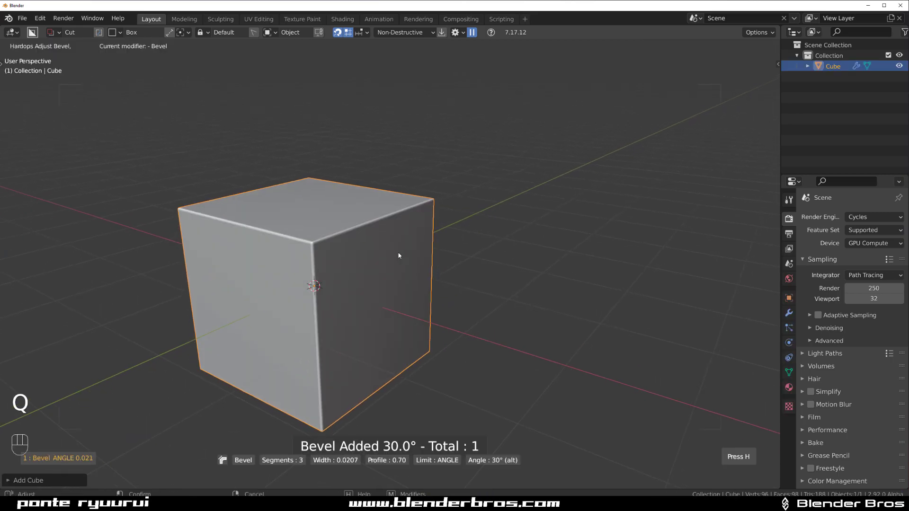
left_click(392, 258)
middle_click_drag(429, 248, 395, 269)
key("q")
left_click(410, 219, "alt")
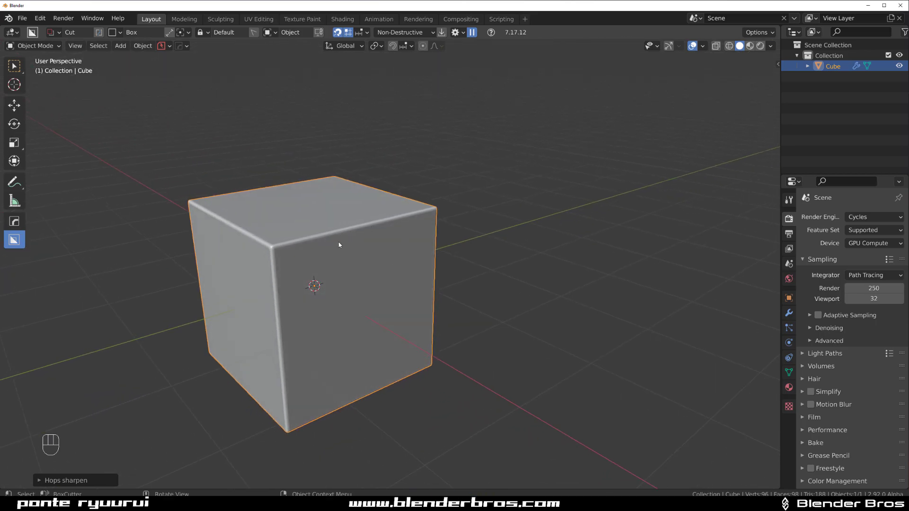
middle_click_drag(338, 243, 369, 238)
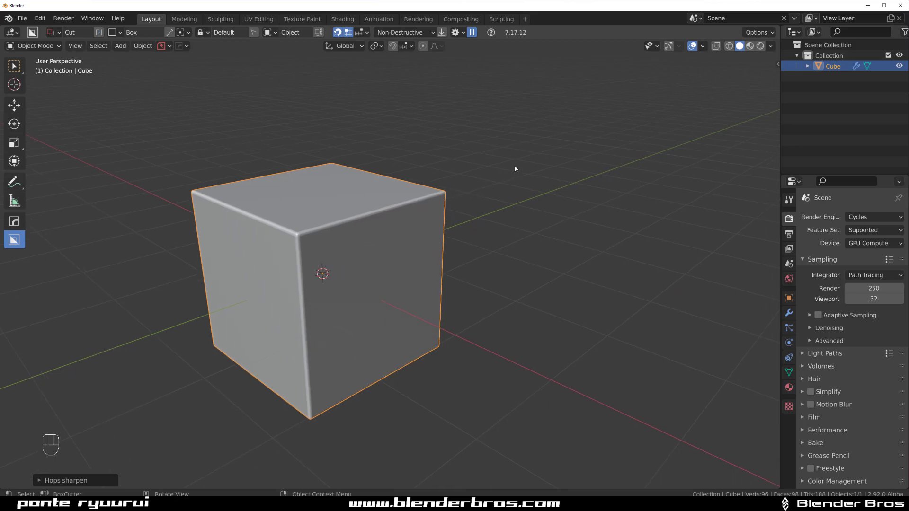
- Examine the cube's modifiers in the HOps Helper
key("ctrl+grave")
left_click_drag(521, 158, 591, 121)
left_click(458, 176)
- Cut three overlapping box recesses into the cube's upper edge and side face with BoxCutter
left_click_drag(342, 197, 385, 249)
left_click(378, 316)
left_click_drag(322, 259, 365, 281)
left_click(381, 273)
middle_click_drag(381, 273, 297, 262)
left_click_drag(315, 234, 282, 265)
left_click(316, 266)
- Cut a wide box across the notched recess from the cube's top face, extruded about 0.72
middle_click_drag(317, 266, 383, 316)
scroll(374, 238, "up", 2)
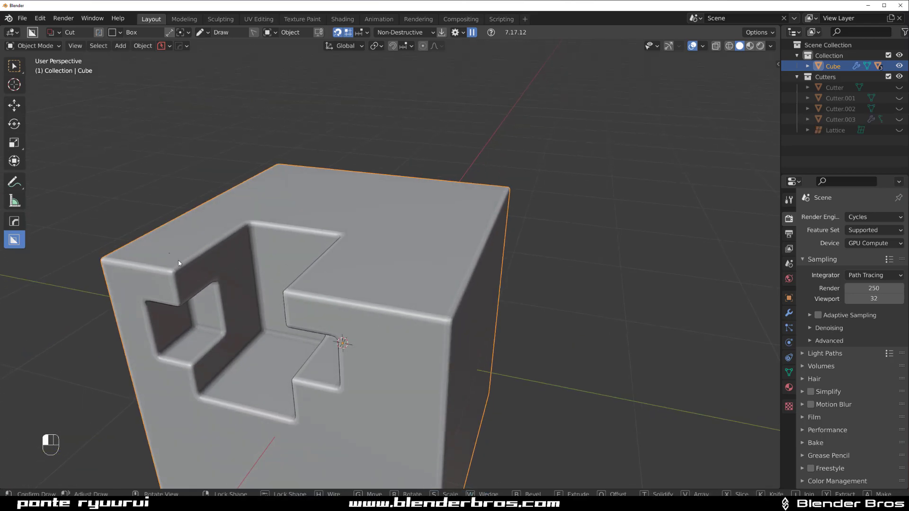
mouse_move(170, 252)
left_mouse_down()
mouse_move(346, 282)
mouse_move(348, 303)
left_mouse_up()
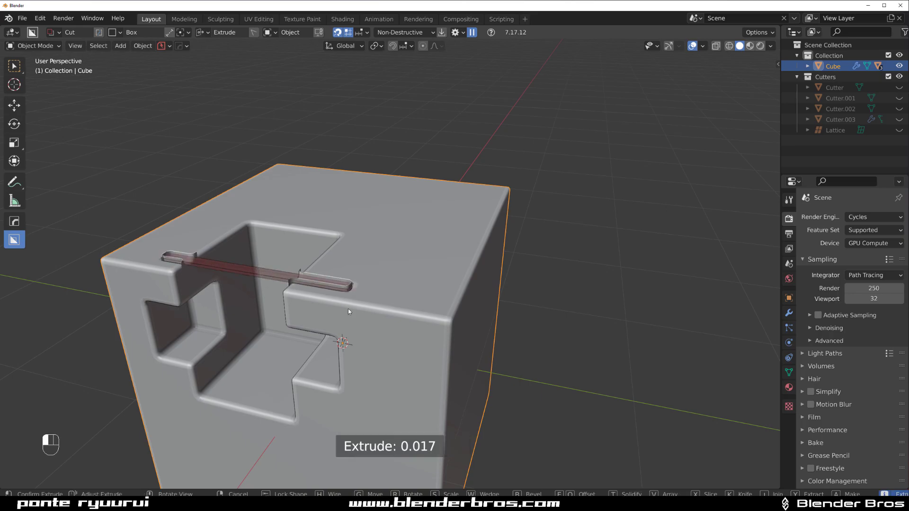
left_click(350, 405)
- Adjust the cube's bevel width to about 0.019 m so the box cuts get finer edges
scroll(369, 341, "down", 3)
middle_click_drag(368, 341, 459, 320)
scroll(456, 326, "up", 3)
key("q")
left_click(467, 296)
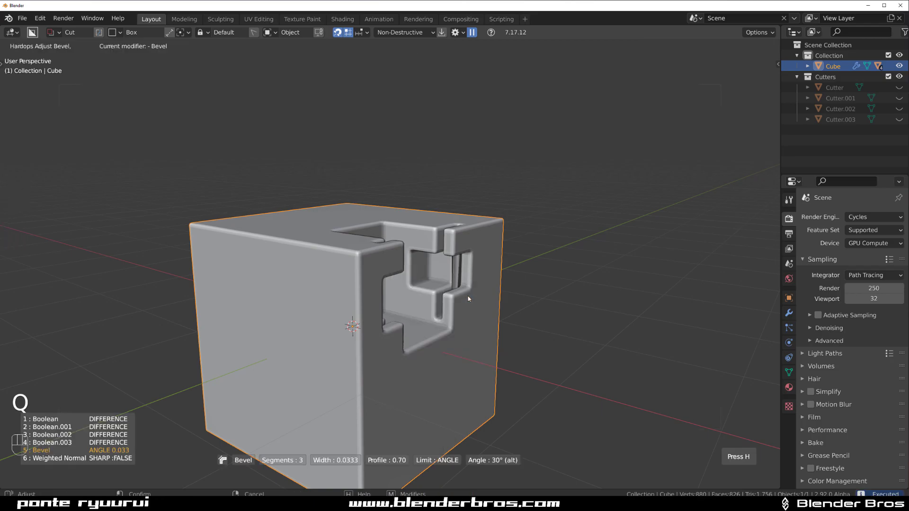
left_click(487, 294, "shift")
middle_click_drag(487, 293, 279, 304)
middle_click_drag(427, 309, 418, 268, "shift")
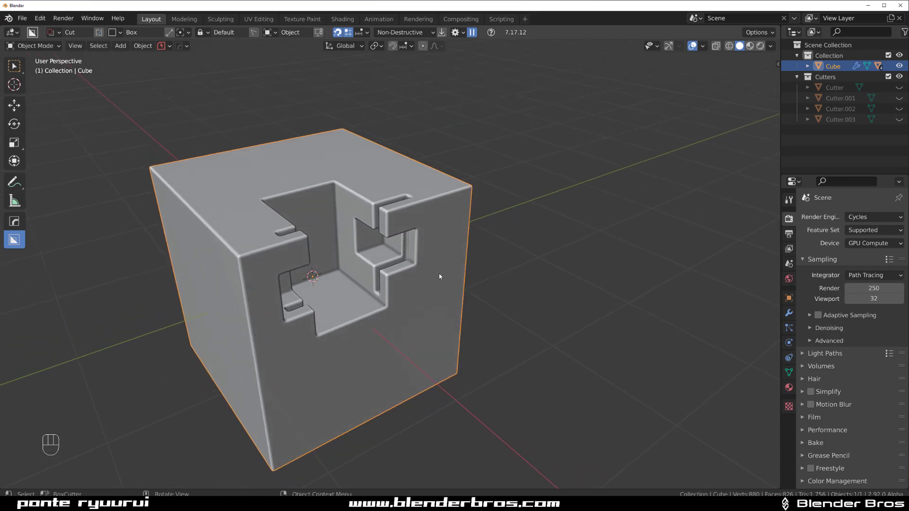
middle_click_drag(449, 250, 432, 228)
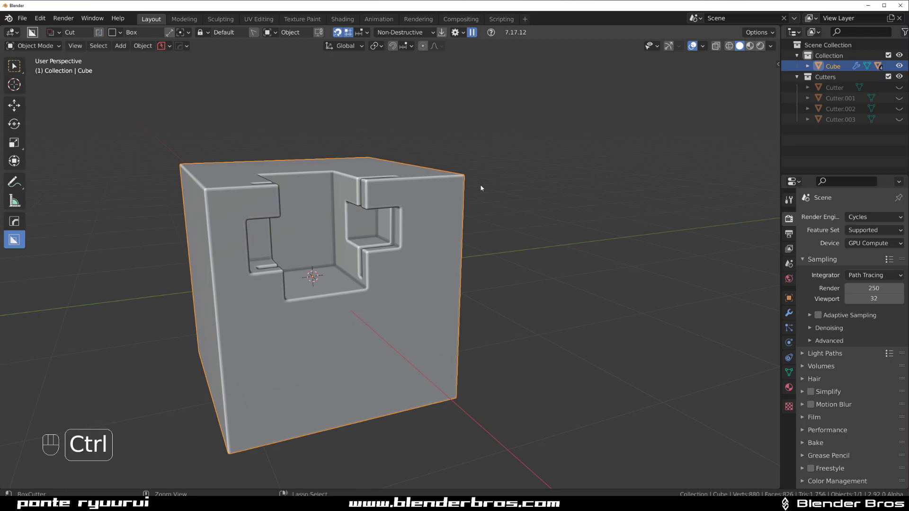
- Examine the Bevel modifier's limit method options in the HOps Helper
key("ctrl+grave")
left_click_drag(495, 103, 595, 65)
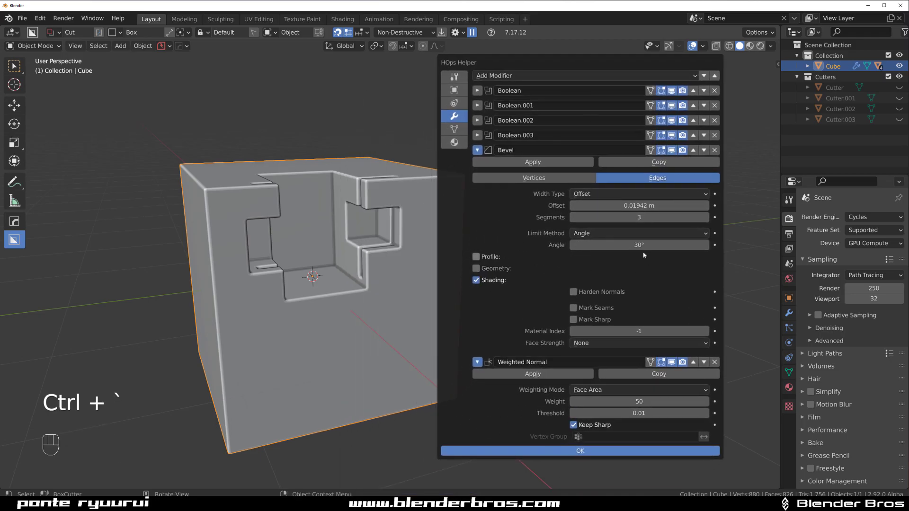
left_click(624, 233)
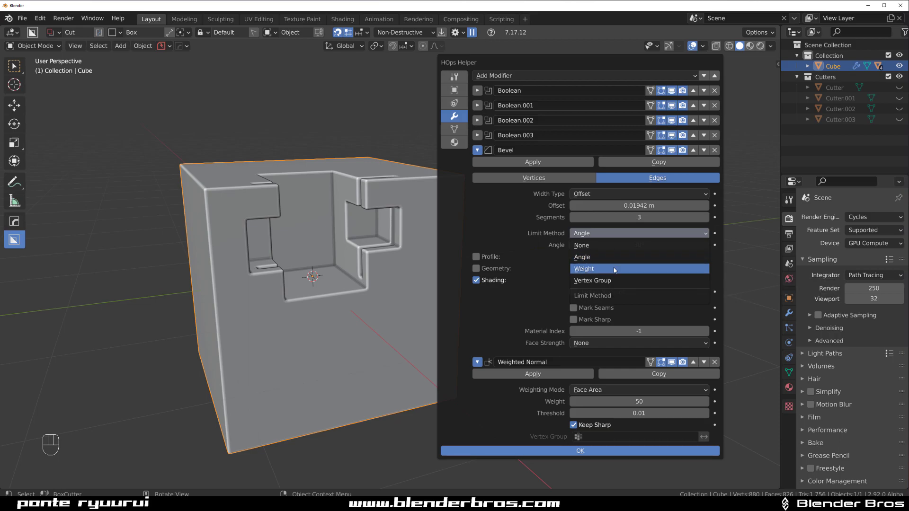
- Add a second cube and move it about 3 m along the X axis, clear of the first
scroll(465, 217, "down", 2)
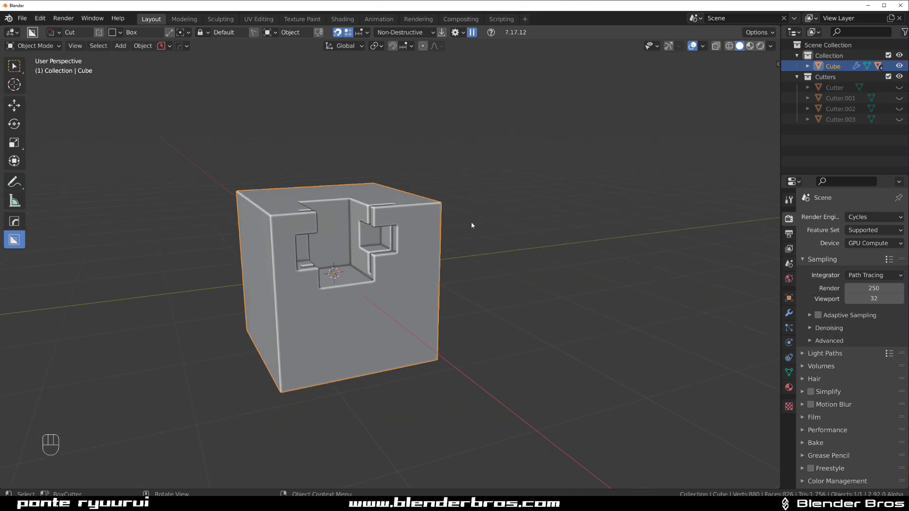
middle_click_drag(431, 221, 357, 237, "shift")
key("shift+a")
mouse_move(356, 237)
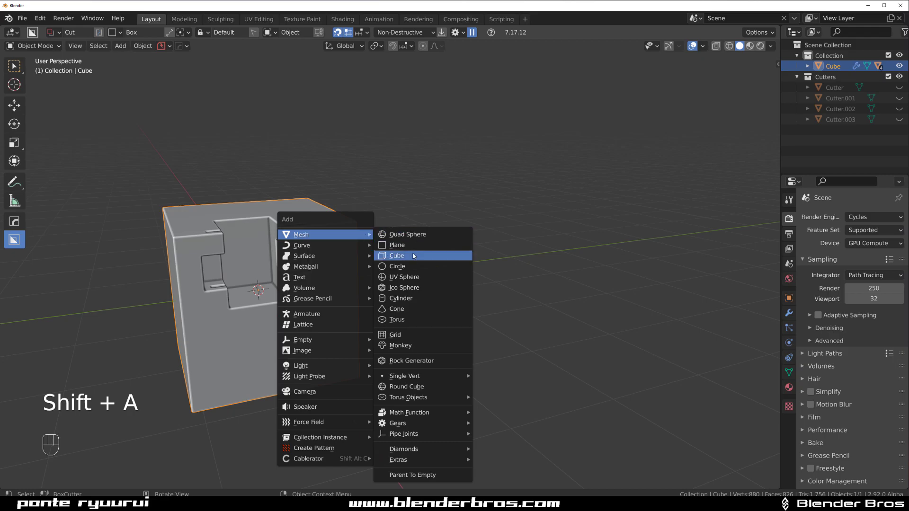
left_click(413, 256)
key("g")
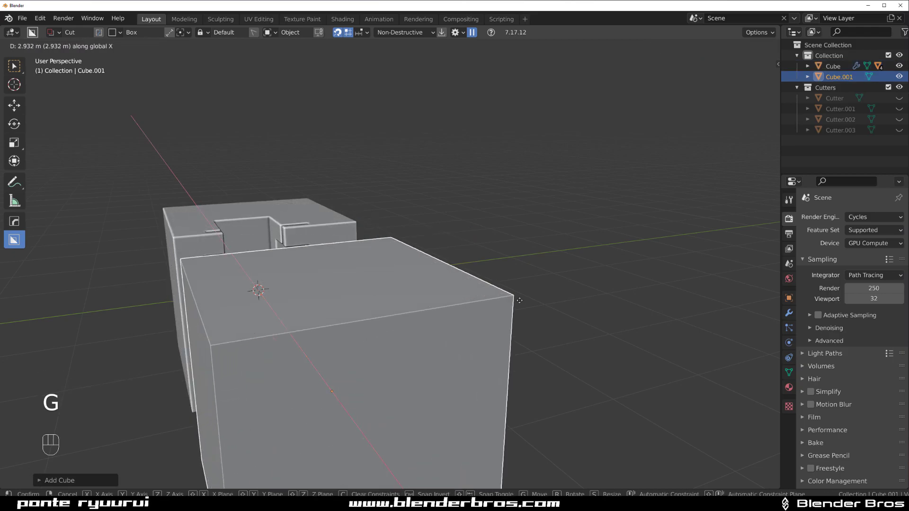
left_click(526, 306)
- Bevel the second cube with HardOps at 0.034 m width, 3 segments and a 30° angle limit
scroll(428, 293, "down", 4)
middle_click_drag(428, 292, 492, 266)
scroll(396, 294, "up", 3)
middle_click_drag(396, 294, 422, 245, "shift")
key("q")
left_click(419, 247)
left_click(405, 248)
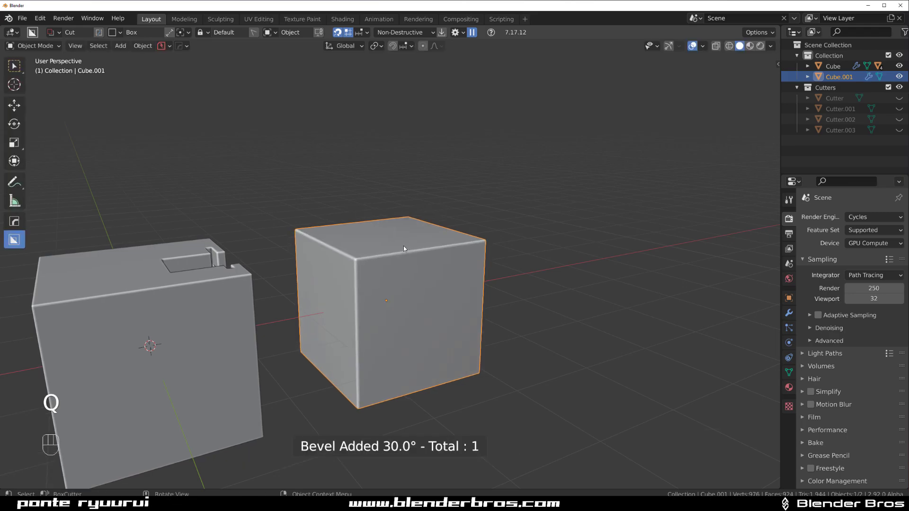
- Add a Weighted Normal modifier to the second cube
left_click(789, 312)
left_click(841, 217)
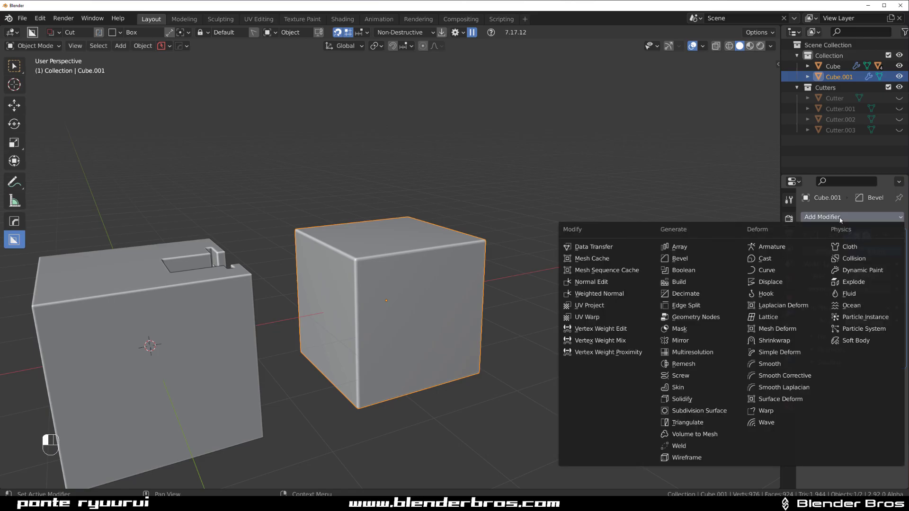
left_click(608, 294)
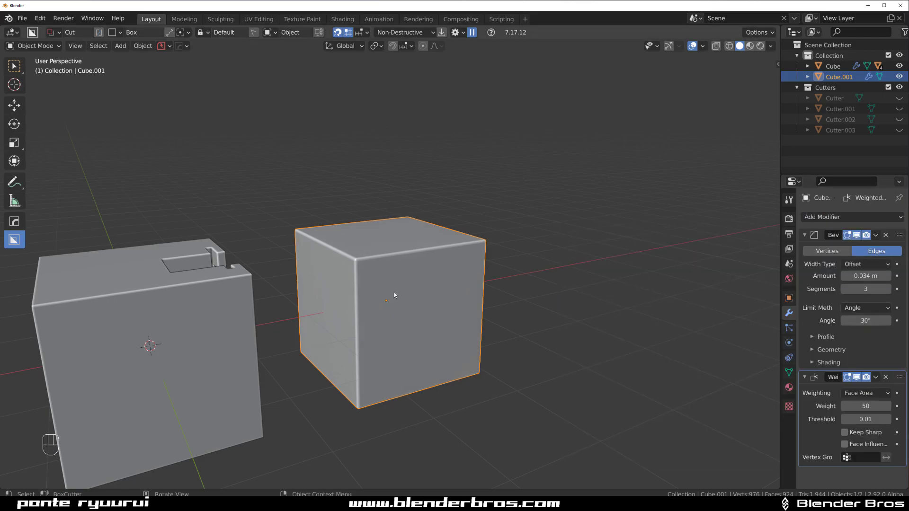
- Cut a box notch about 0.7 deep into the second cube's upper edge, starting from its top face
mouse_move(403, 239)
middle_mouse_down()
mouse_move(411, 270)
mouse_move(417, 232)
middle_mouse_up()
scroll(411, 268, "up", 1)
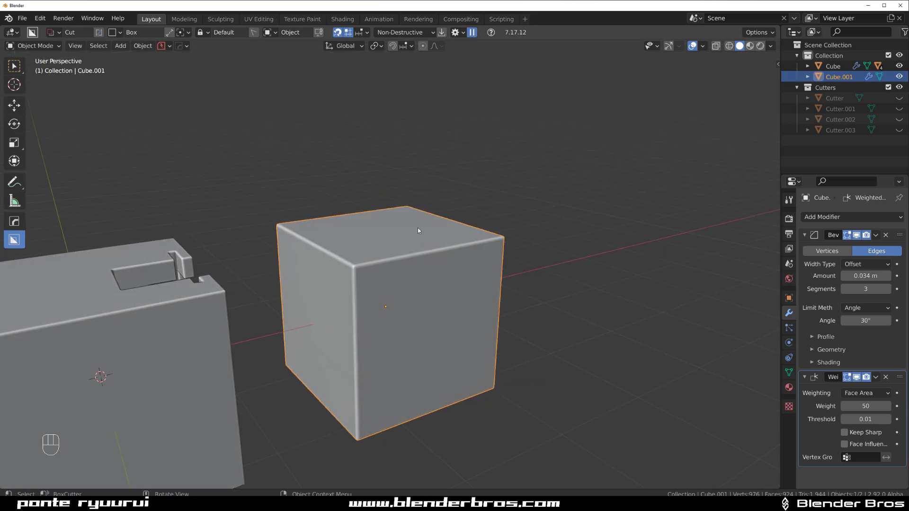
mouse_move(418, 230)
left_mouse_down()
mouse_move(420, 272)
mouse_move(461, 307)
left_mouse_up()
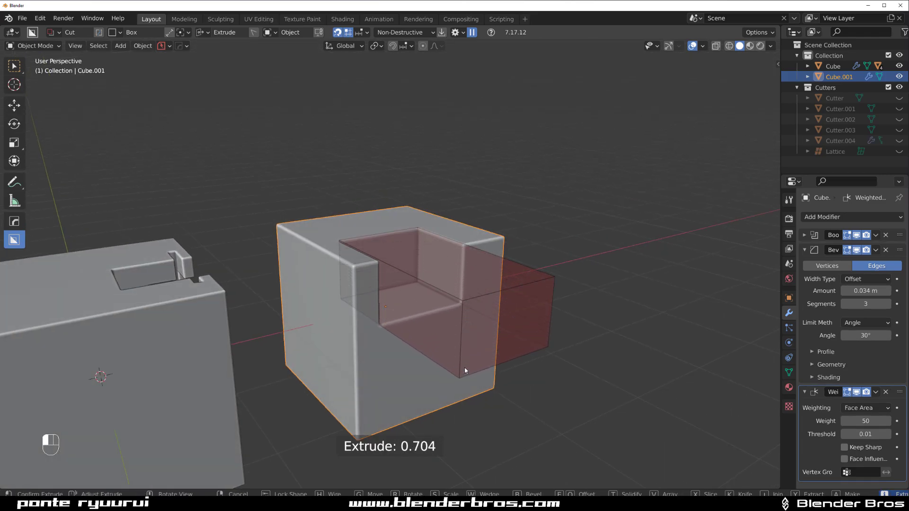
left_click_drag(465, 374, 470, 387)
middle_click_drag(469, 387, 575, 296)
scroll(456, 272, "up", 3)
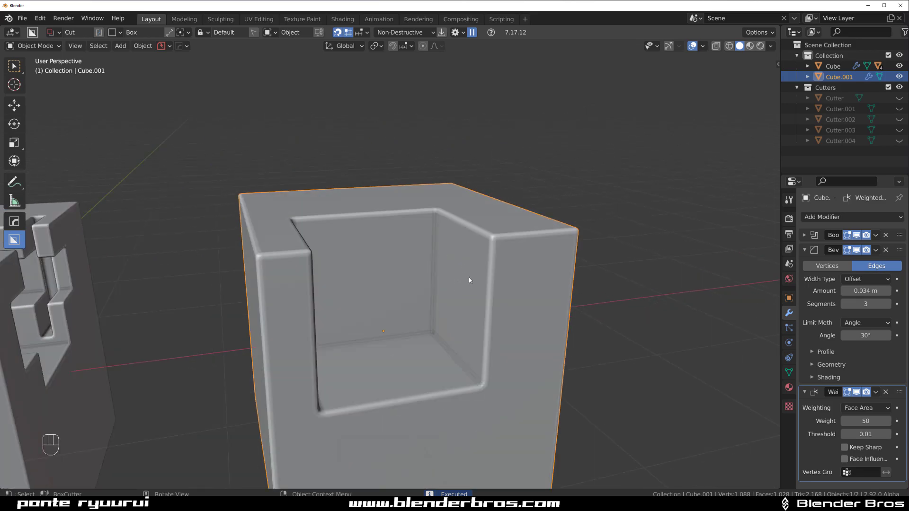
- Add a second HardOps bevel limited to 60° on the notched cube and halve its width to 0.017 m
key("q")
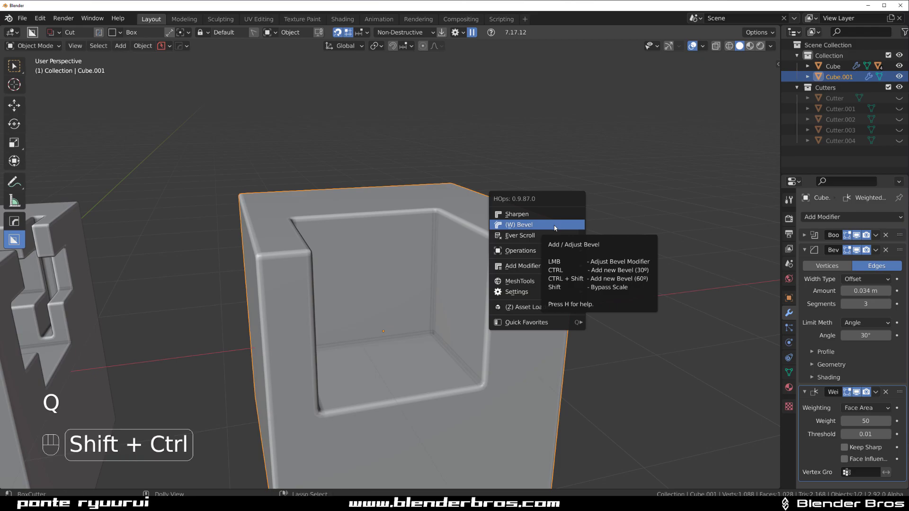
left_click(552, 225, "ctrl+shift")
key("1")
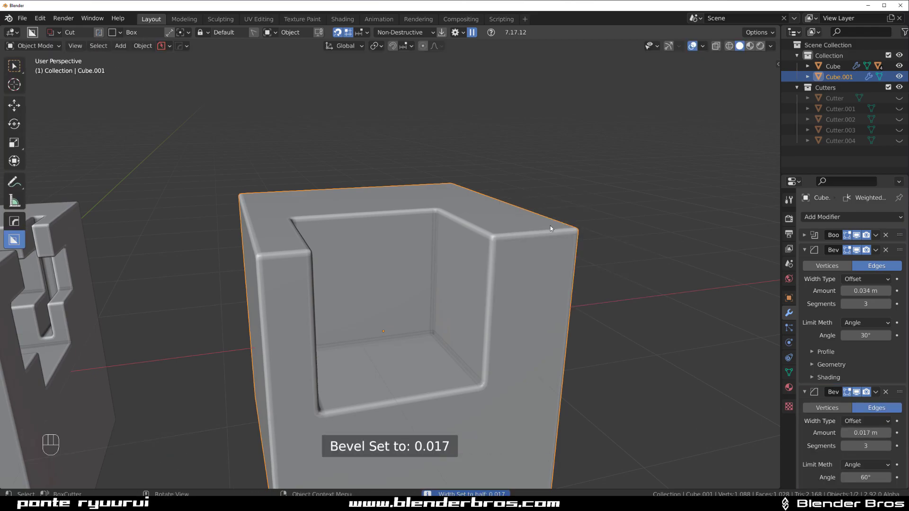
scroll(877, 378, "down", 3)
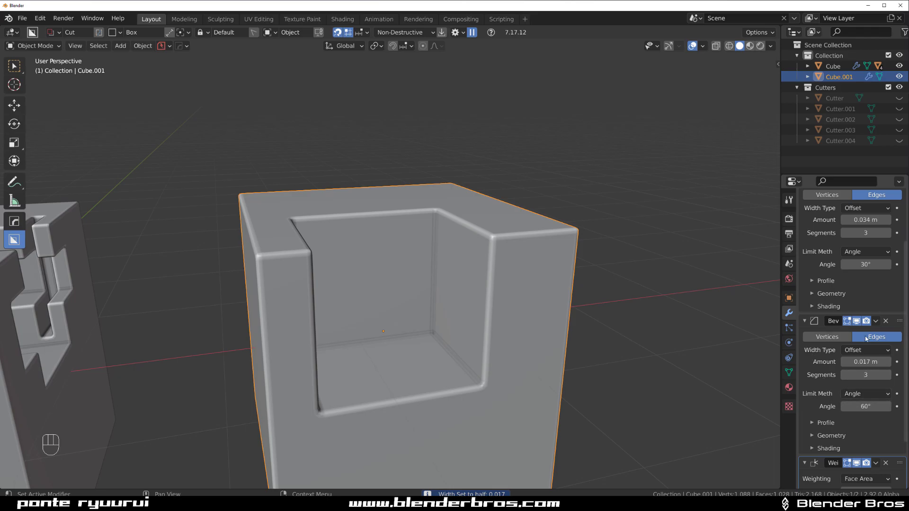
scroll(863, 337, "up", 1)
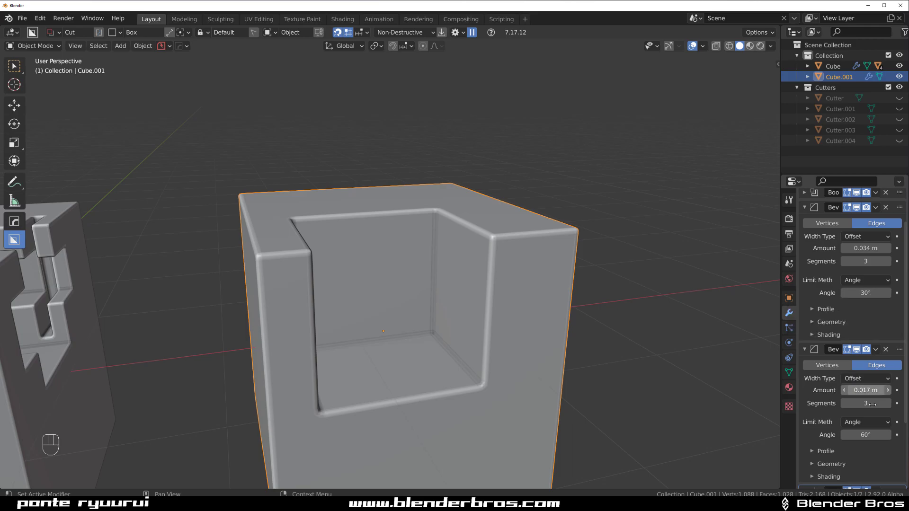
- Cut another box notch into a different upper edge of the second cube, extruded about 1.05
mouse_move(389, 203)
middle_mouse_down()
mouse_move(373, 244)
mouse_move(323, 203)
mouse_move(382, 189)
middle_mouse_up()
mouse_move(382, 189)
left_mouse_down()
mouse_move(413, 251)
mouse_move(414, 388)
mouse_move(423, 381)
left_mouse_up()
middle_click_drag(424, 381, 473, 225)
scroll(450, 168, "up", 3)
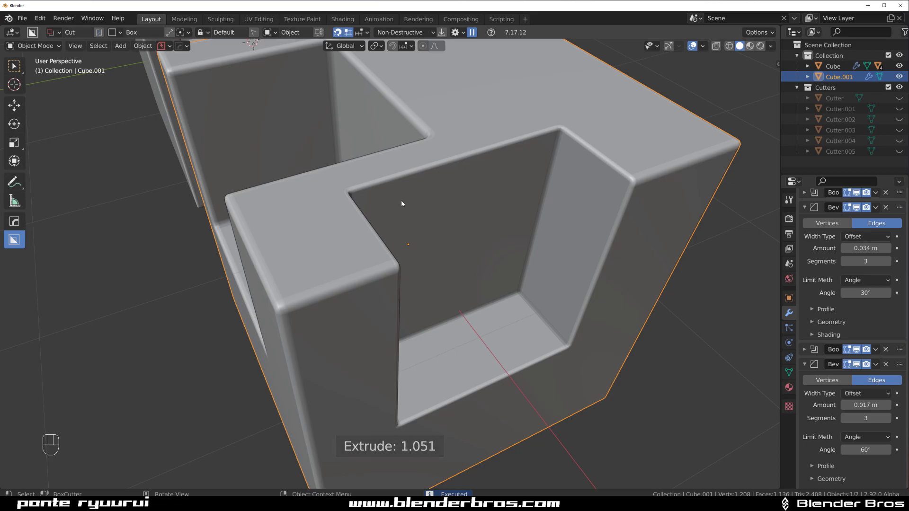
- Set the 60° bevel's width to about 0.011 m and the 30° bevel's width to about 0.061 m
scroll(384, 222, "down", 2)
middle_click_drag(365, 233, 337, 207)
middle_click_drag(404, 166, 364, 209, "shift")
scroll(363, 214, "up", 2)
key("q")
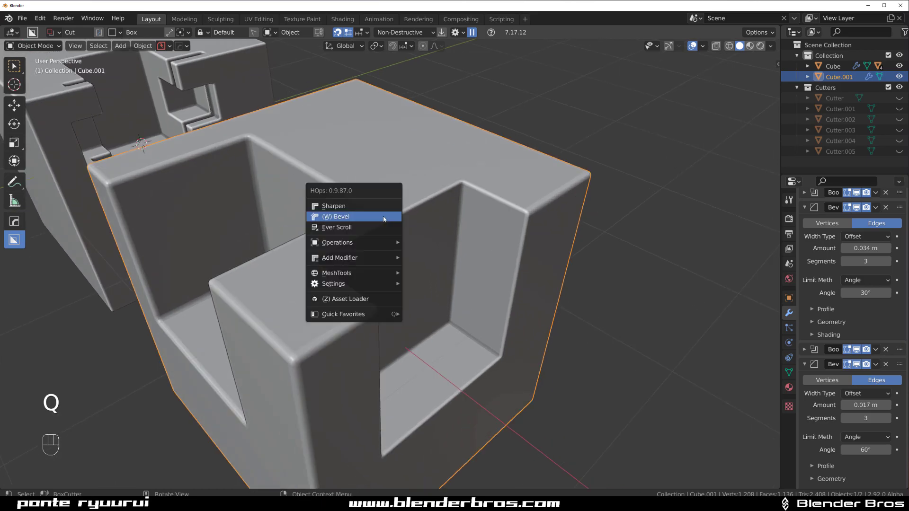
left_click(384, 218)
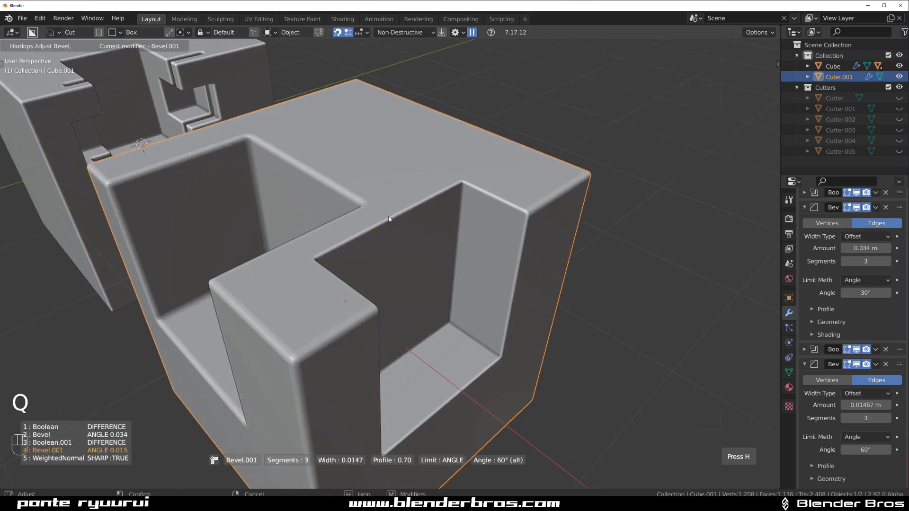
scroll(391, 217, "up", 1, "ctrl")
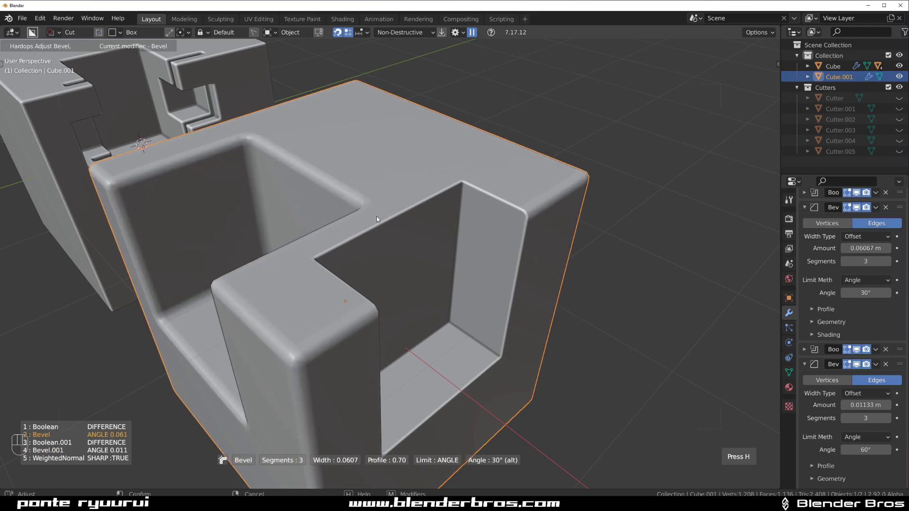
left_click(376, 217)
- Add a third HardOps bevel limited to 60° on the second cube and apply the half-width setting
middle_click_drag(378, 217, 426, 201)
key("q")
left_click(420, 198, "ctrl+shift")
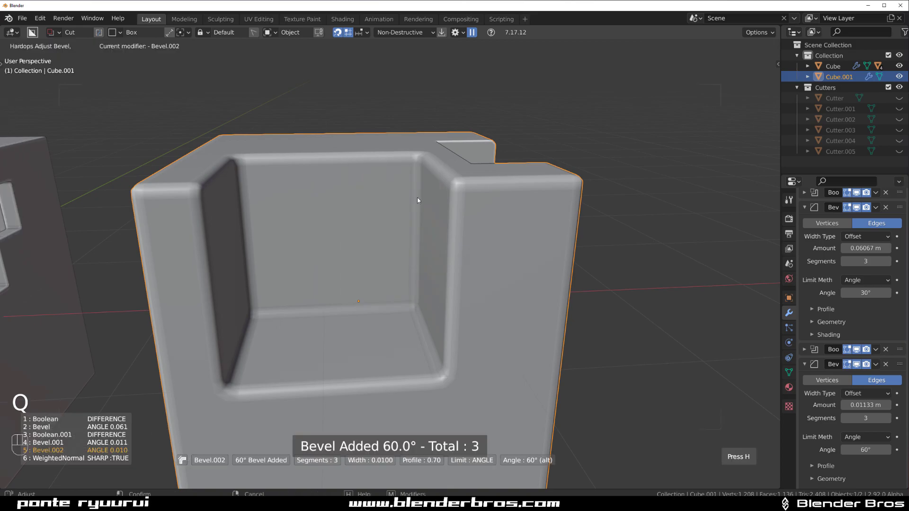
key("1")
- Cut a small box notch into the top of the first recess's back wall, extruded about 0.48
middle_click_drag(355, 184, 381, 209)
left_click_drag(348, 186, 362, 241)
left_click(363, 296)
middle_click_drag(369, 259, 316, 230)
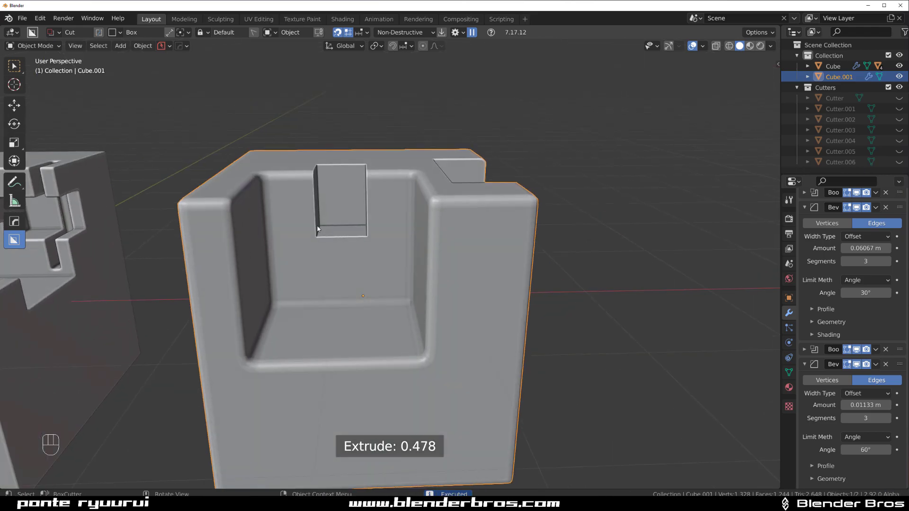
- Cut a thin horizontal slot into the recess's back wall, extruded about 0.40, and a box notch into its lower front edge, extruded about 0.31
left_click_drag(294, 248, 393, 260)
left_click(360, 221)
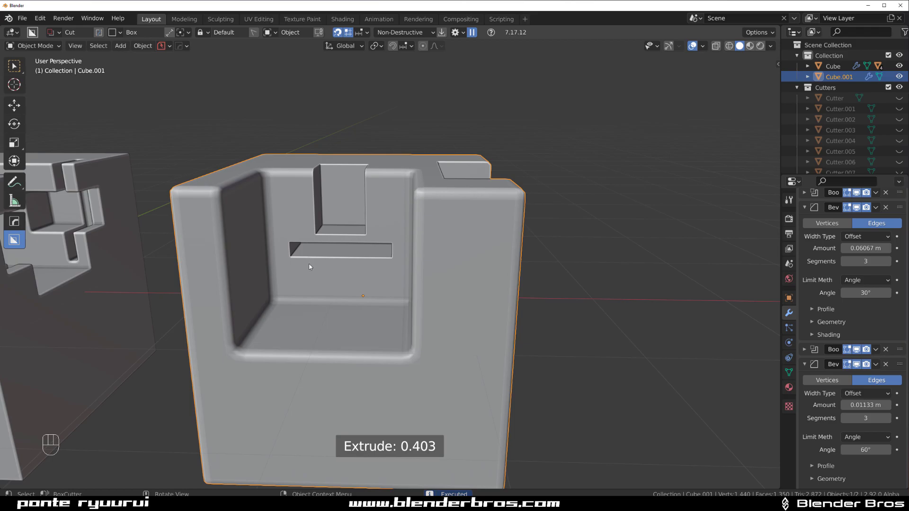
left_click_drag(283, 338, 372, 401)
left_click(367, 360)
middle_click_drag(366, 359, 315, 304)
scroll(266, 169, "down", 2)
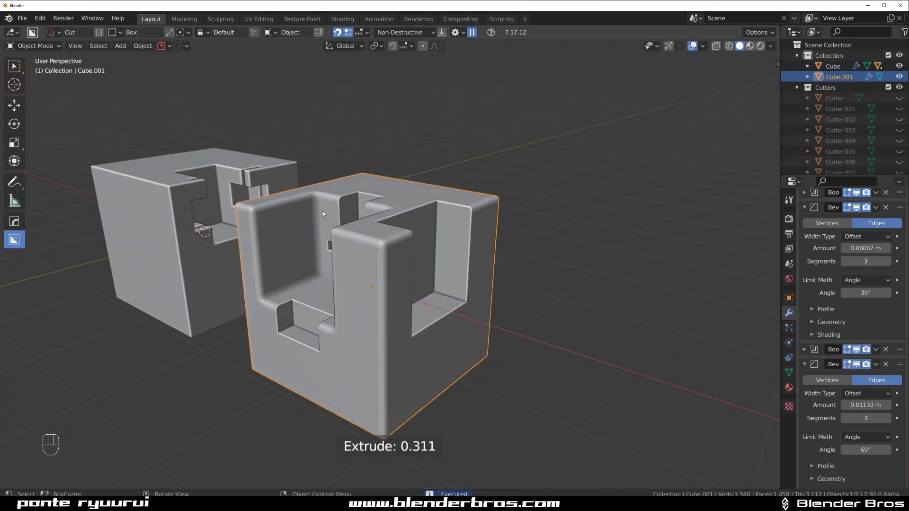
- Bevel the front upper edge of the second cube's base mesh in Edit Mode with several segments, and return to Object Mode
middle_click_drag(325, 211, 370, 201)
scroll(330, 217, "up", 2)
key("Tab")
left_click(370, 222)
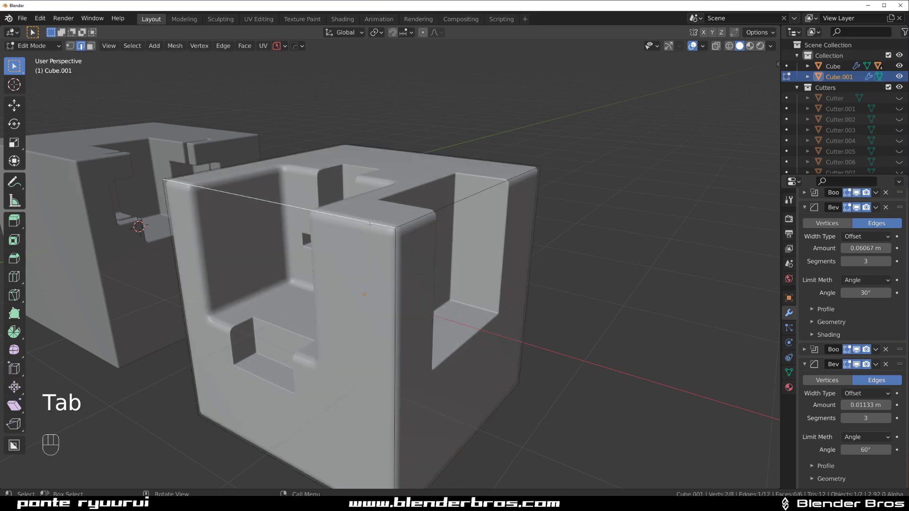
key("ctrl+b")
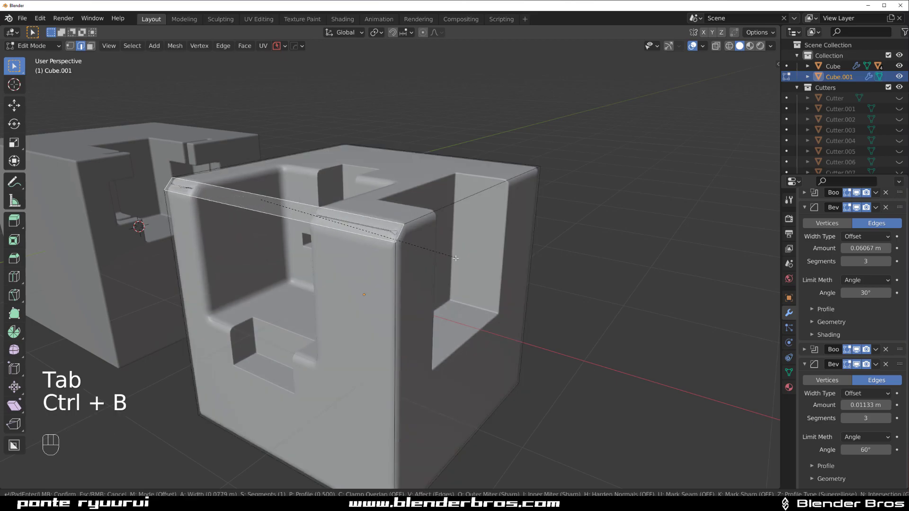
scroll(466, 267, "up", 1)
scroll(474, 273, "up", 4)
left_click(469, 265)
key("Tab")
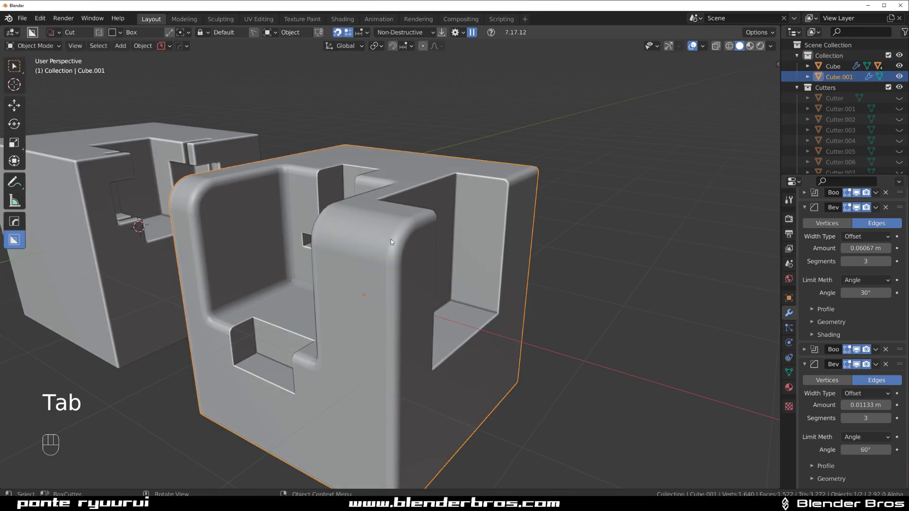
- Examine the rounded front edge and the bevels around the recess, slot and notches from several angles
middle_click_drag(469, 265, 453, 224)
scroll(390, 247, "down", 3)
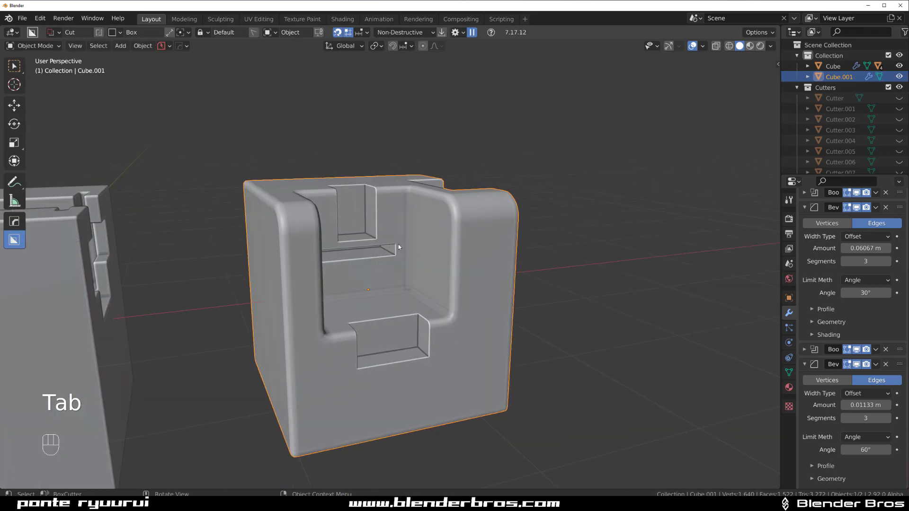
middle_click_drag(303, 227, 388, 225, "shift")
middle_click_drag(388, 225, 315, 255)
middle_click_drag(365, 208, 466, 163)
scroll(477, 200, "up", 3)
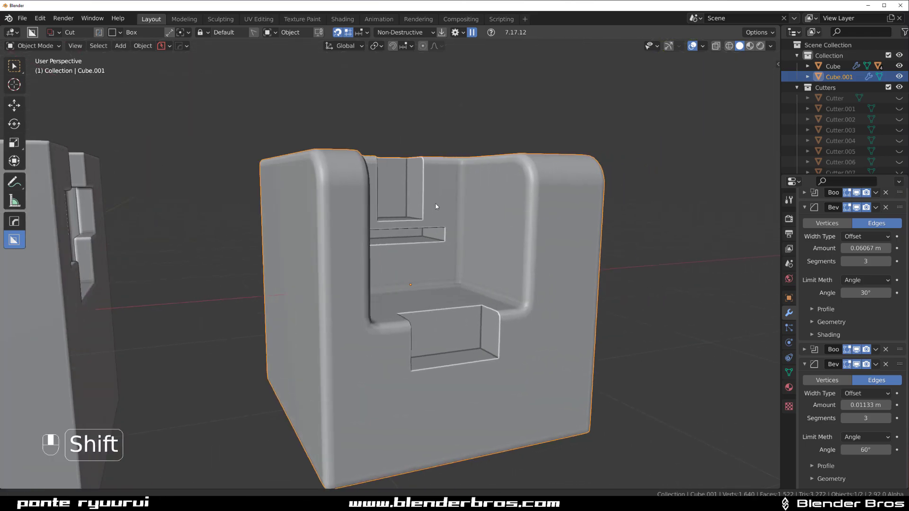
middle_click_drag(434, 206, 353, 135)
middle_click_drag(416, 238, 495, 235)
middle_click_drag(391, 181, 315, 120)
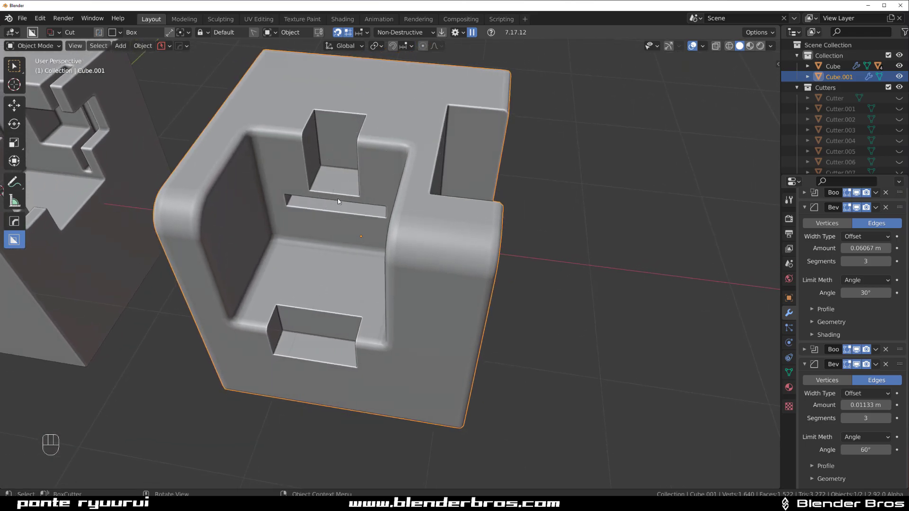
middle_click_drag(338, 201, 441, 181)
middle_click_drag(549, 179, 489, 158)
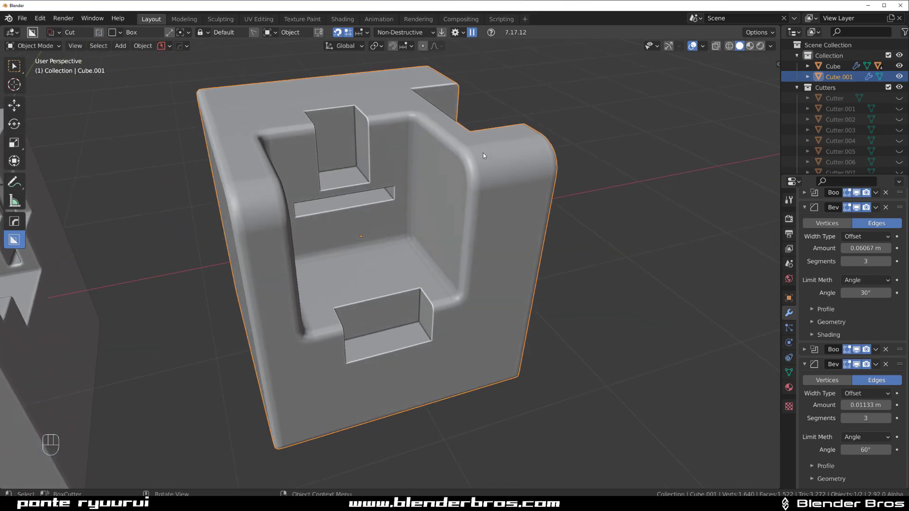
middle_click_drag(492, 177, 430, 176)
middle_click_drag(363, 223, 353, 134)
middle_click_drag(428, 263, 361, 238)
- Duplicate the second cube and place the copy beside it along the X axis
scroll(361, 239, "down", 5)
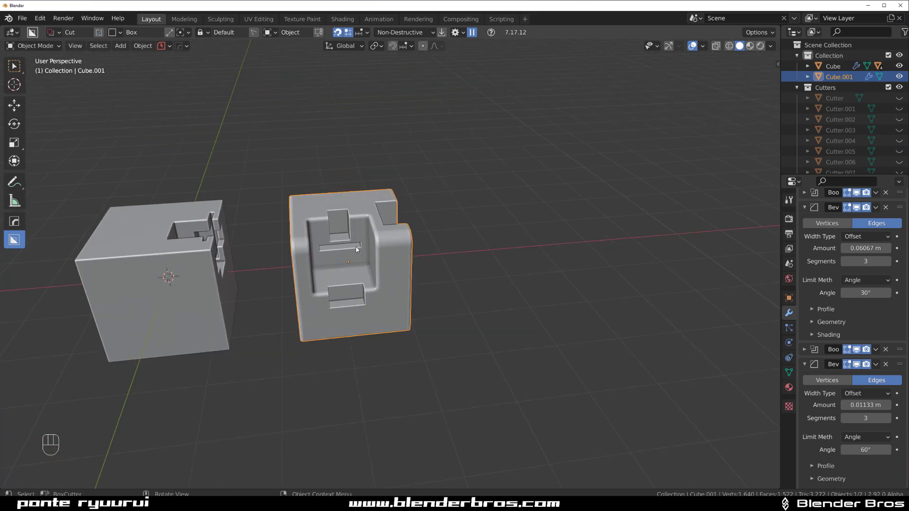
key("shift+d")
left_click(549, 227)
scroll(529, 211, "up", 4)
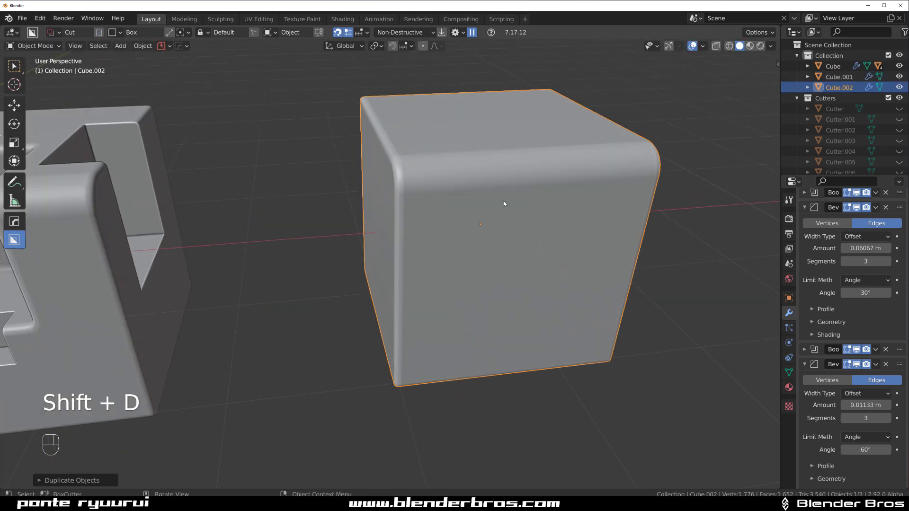
middle_click_drag(513, 195, 455, 211, "shift")
- Remove all Boolean and Bevel modifiers from the duplicated cube in the HOps Helper
key("ctrl+grave")
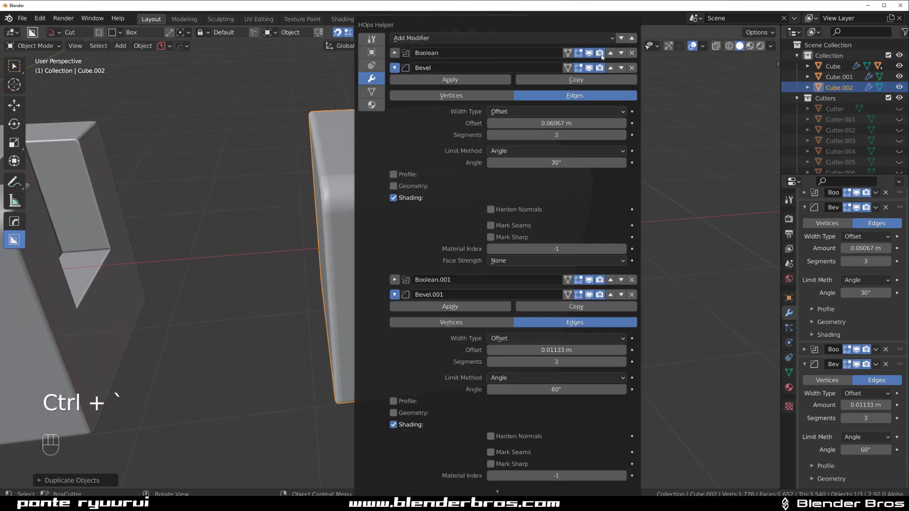
left_click(632, 53)
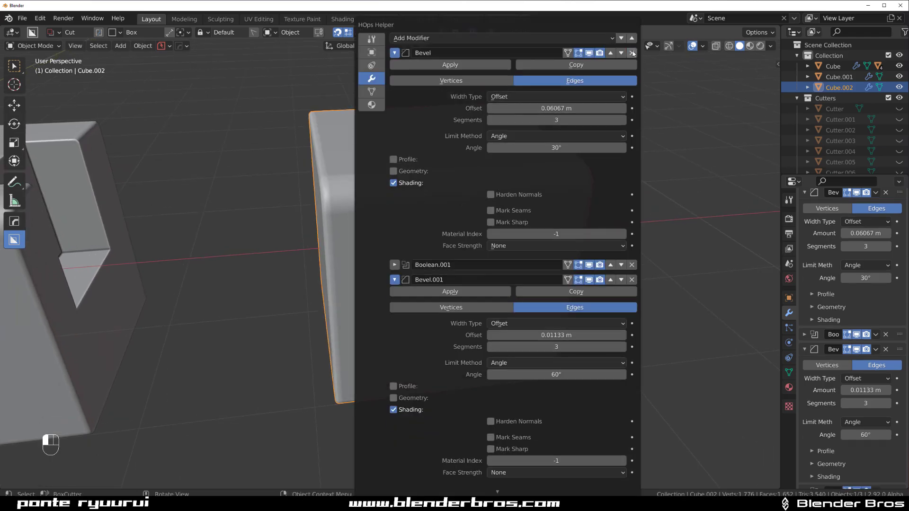
left_click(632, 53)
left_click(632, 53)
left_click(632, 53)
left_click(632, 53)
double_click(632, 53)
left_click(632, 53)
left_click(632, 53)
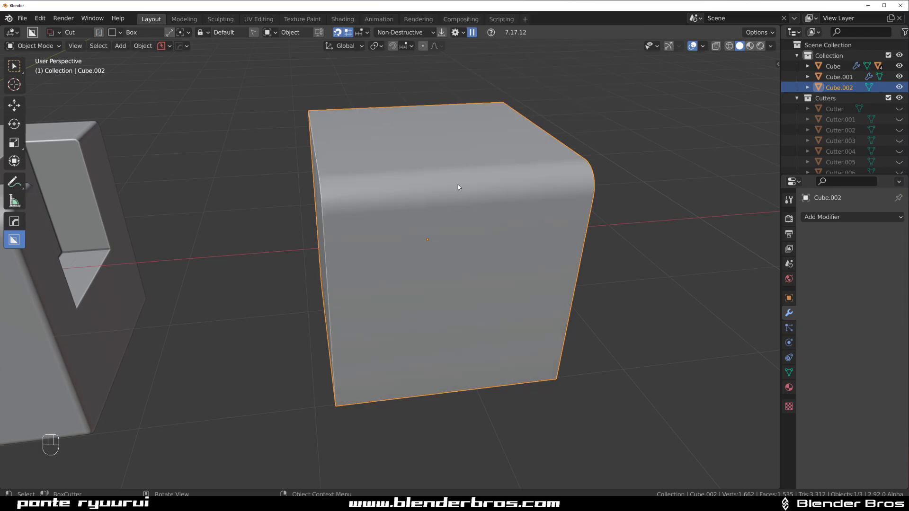
- Add a 30° HardOps bevel about 0.039 m wide to the third cube, plus a Weighted Normal modifier with Keep Sharp
middle_click_drag(462, 187, 526, 167)
key("q")
left_click(521, 164)
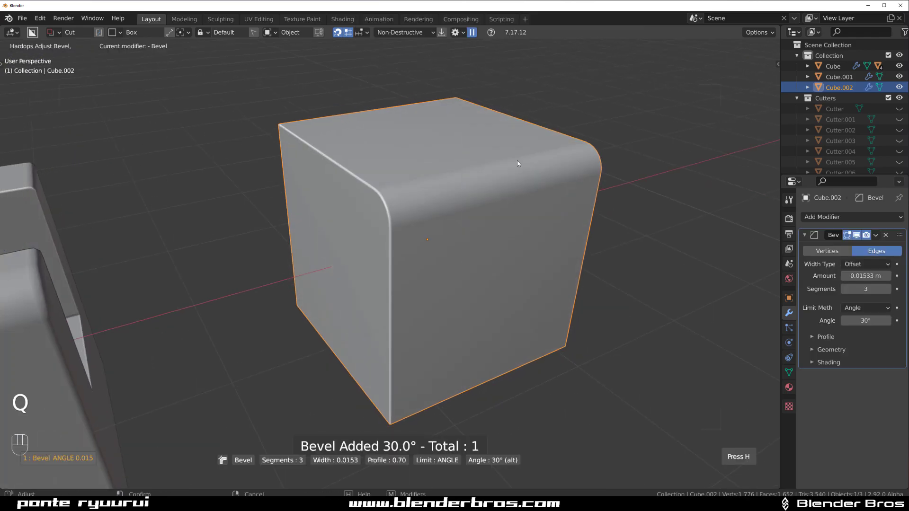
left_click(507, 161)
key("q")
left_click(500, 151)
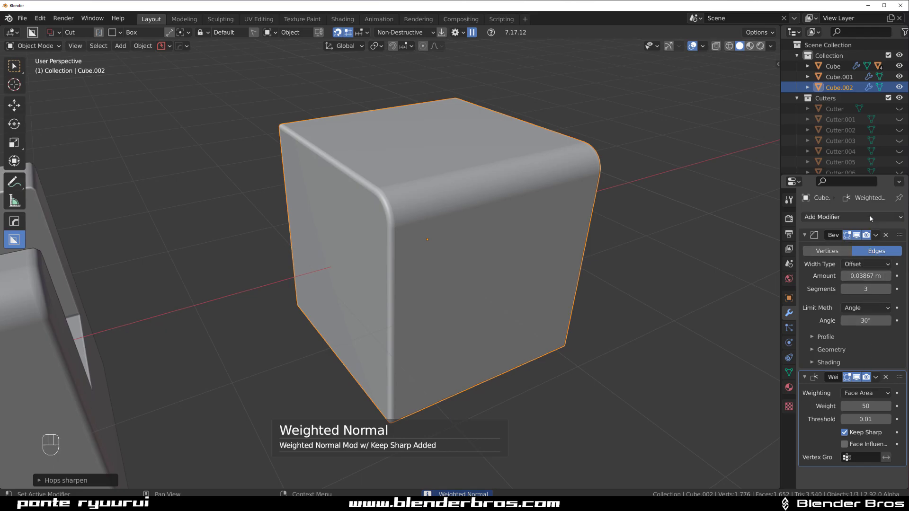
- Cut a large box recess through the rounded front upper edge of the third cube
left_click_drag(501, 130, 531, 251)
left_click_drag(530, 377, 532, 375)
middle_click_drag(490, 205, 518, 153)
middle_click_drag(452, 181, 296, 180)
scroll(691, 296, "up", 1)
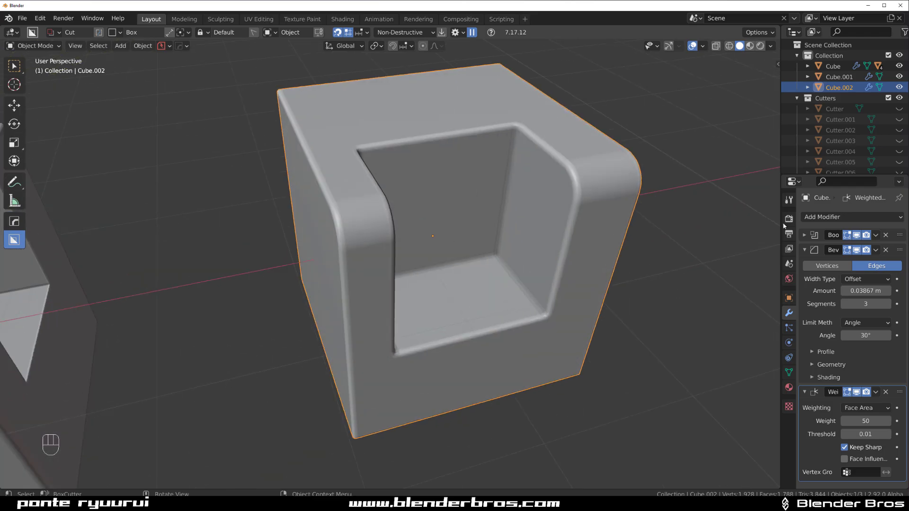
- Add a second Bevel modifier to the third cube and move it to the top of the modifier stack
left_click(841, 218)
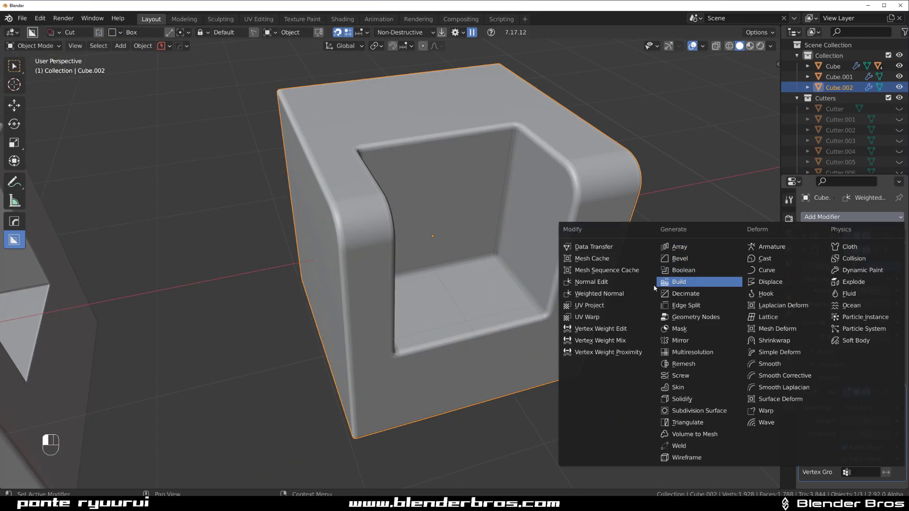
left_click(688, 261)
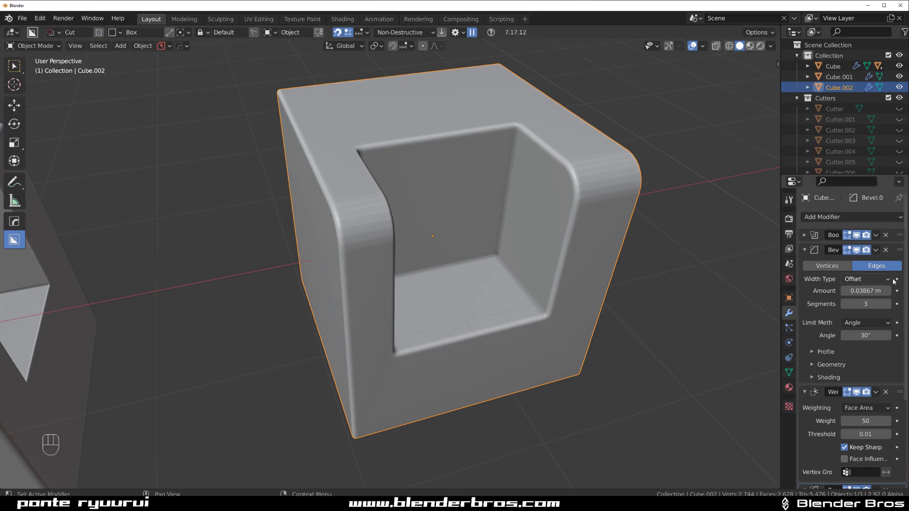
scroll(869, 307, "down", 5)
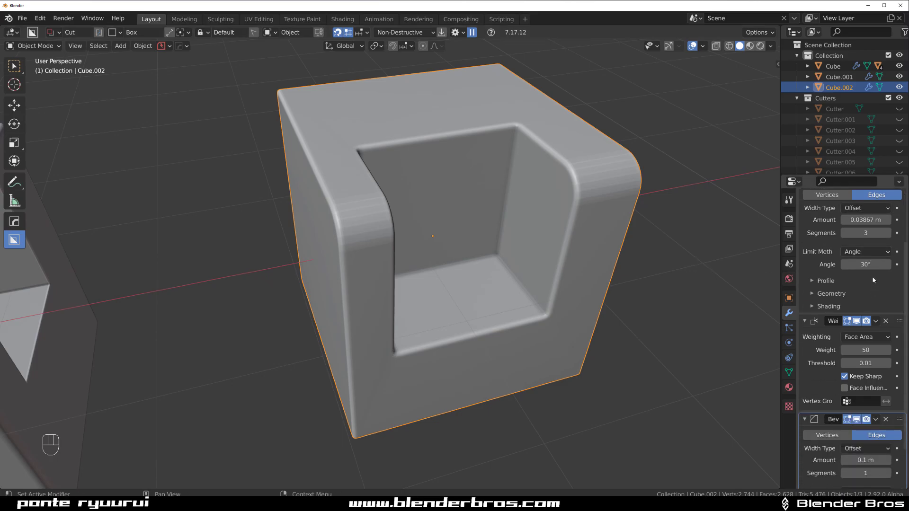
scroll(873, 356, "up", 2)
scroll(901, 449, "down", 6)
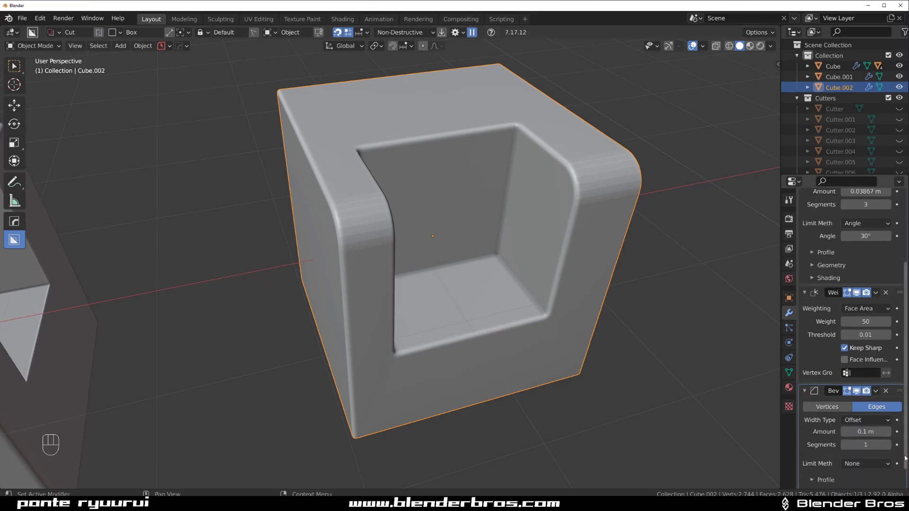
left_click_drag(898, 370, 878, 235)
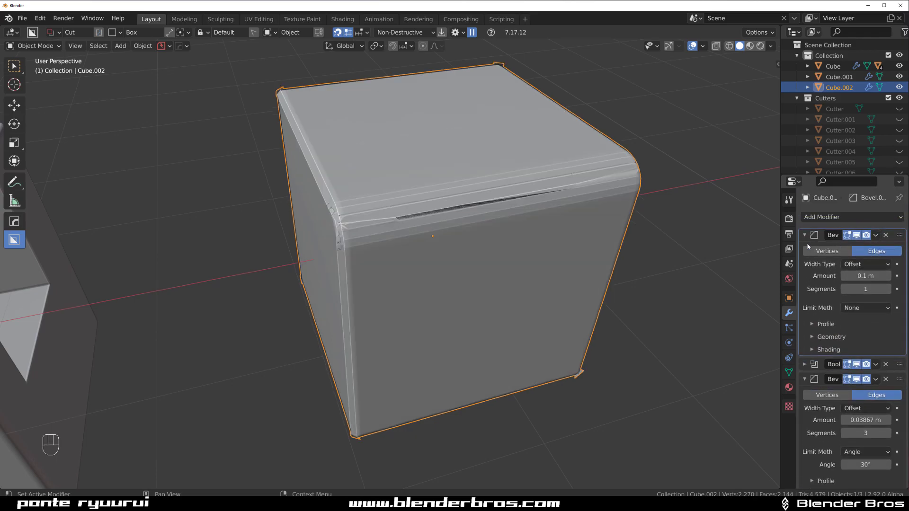
- Set the first Bevel modifier to 3 segments and its limit method to Angle
left_click(888, 292)
left_click(888, 292)
left_click(879, 308)
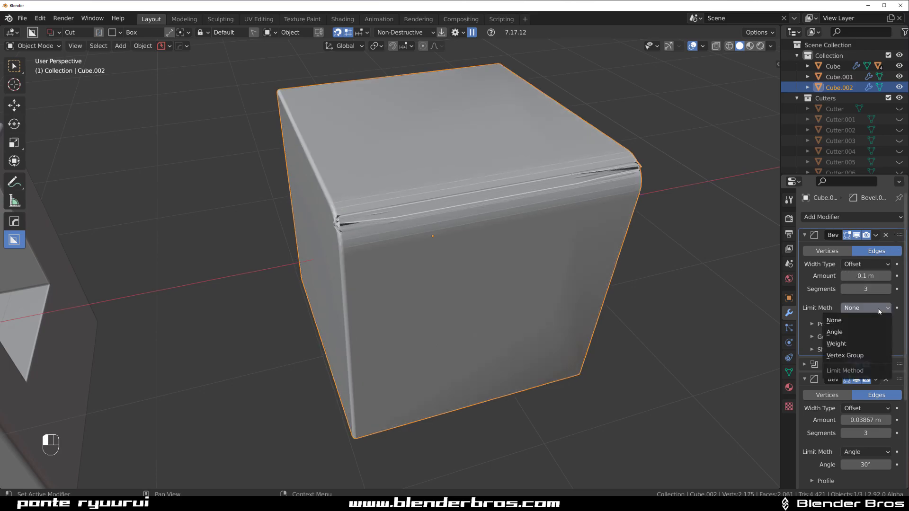
left_click(865, 332)
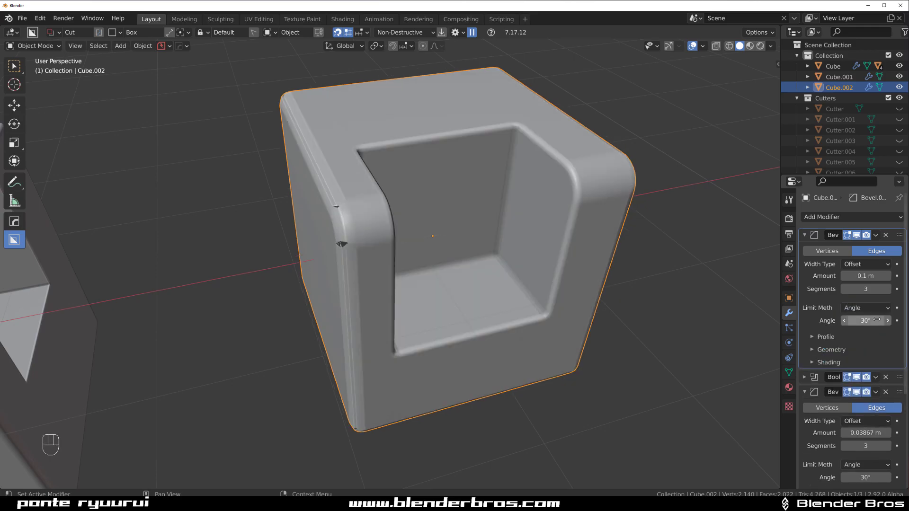
- Set the angle limit of the Bevel modifier below the Boolean to 60°
scroll(871, 335, "down", 5)
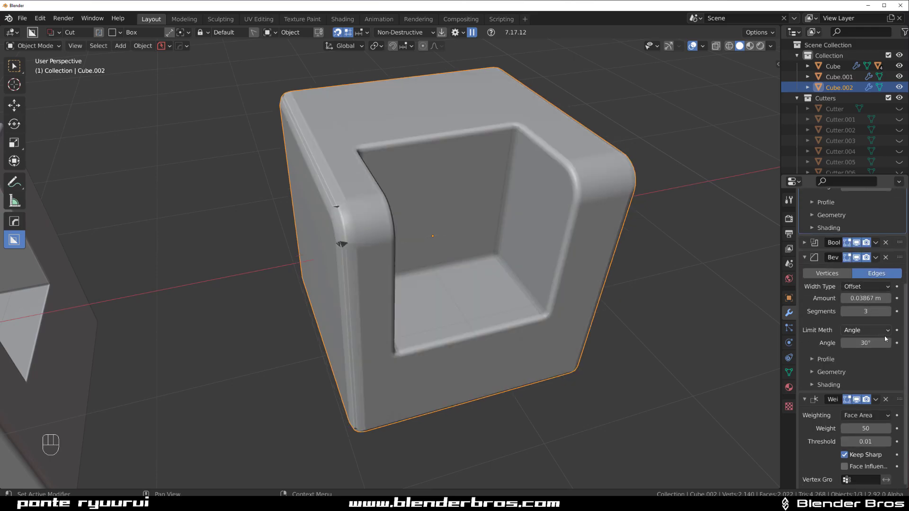
scroll(874, 369, "up", 5)
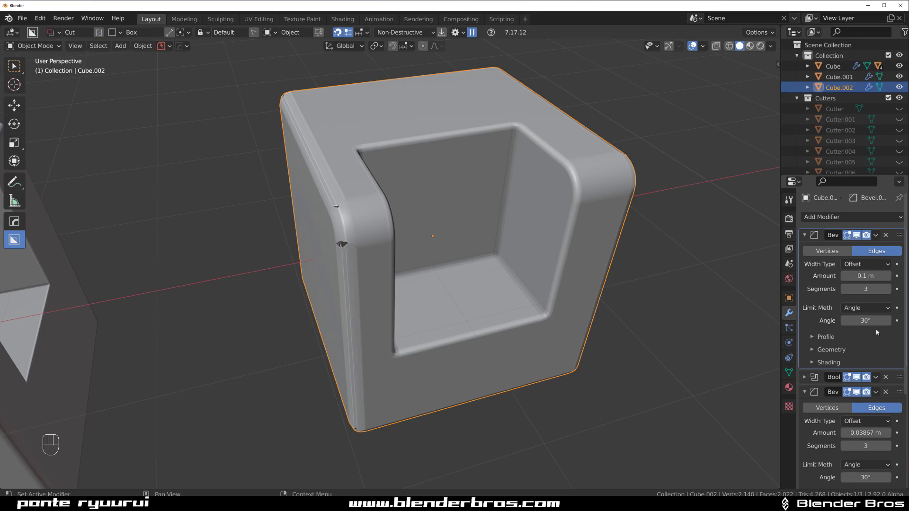
scroll(871, 369, "down", 3)
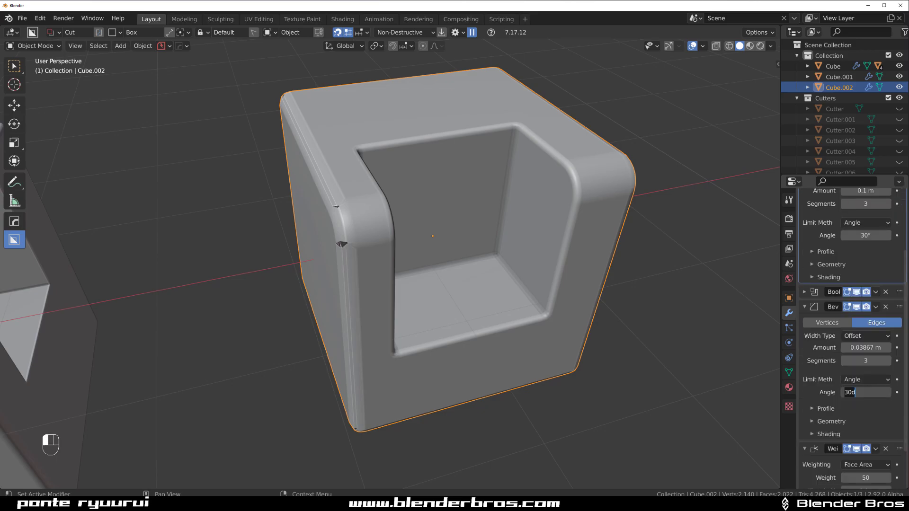
key("Return")
scroll(869, 269, "up", 3)
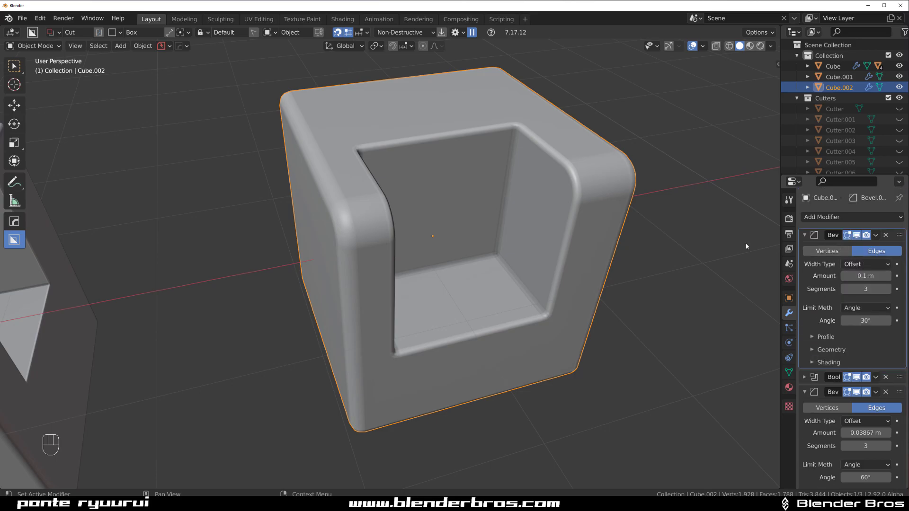
- Cut a box notch into the side upper edge of the third cube, extruded about 0.95
middle_click_drag(623, 237, 480, 201)
key("ctrl+z")
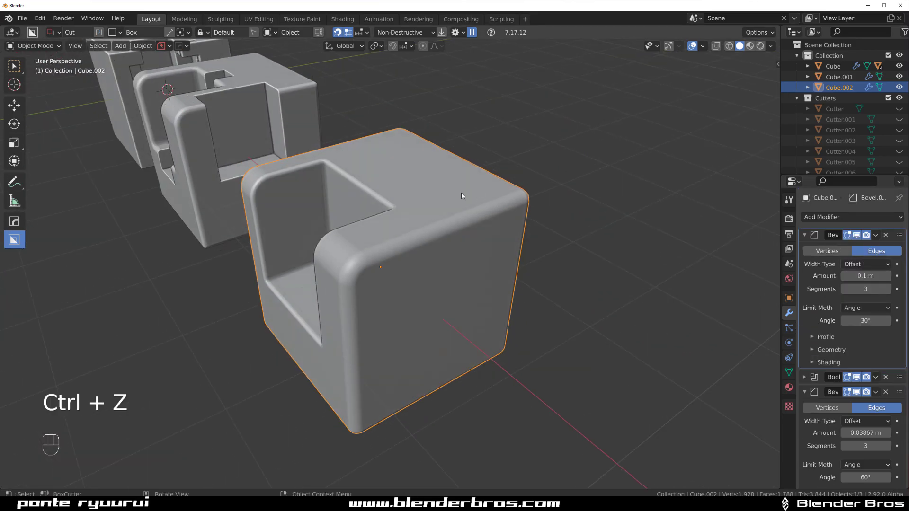
mouse_move(461, 196)
left_mouse_down()
mouse_move(492, 256)
mouse_move(495, 297)
left_mouse_up()
left_click(453, 305)
scroll(454, 303, "up", 4)
- Use the HardOps bevel adjustment to set the 60° bevel's width to about 0.035 m and the 30° bevel's to about 0.103 m
key("q")
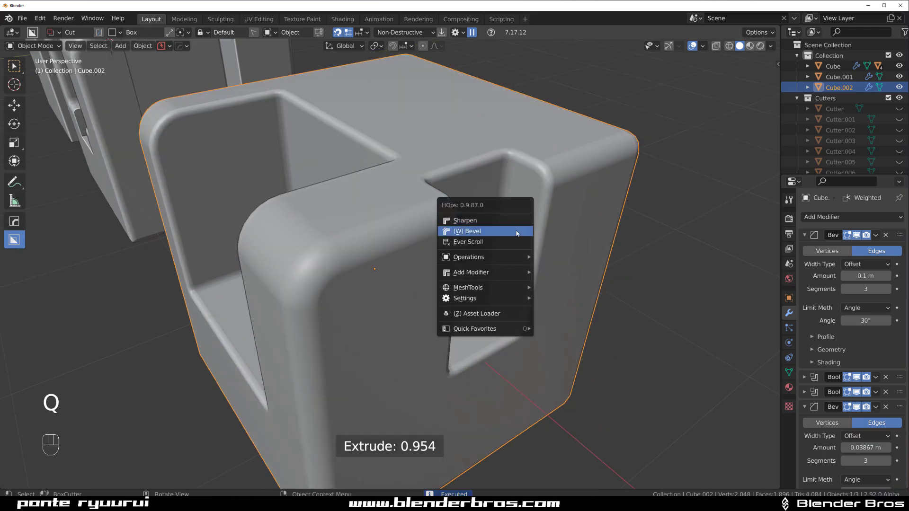
left_click(516, 231)
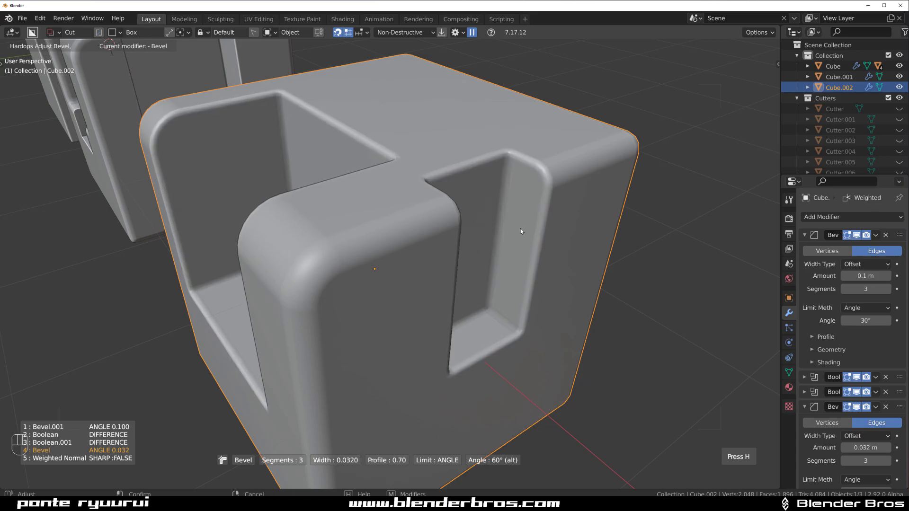
scroll(521, 228, "up", 1, "shift")
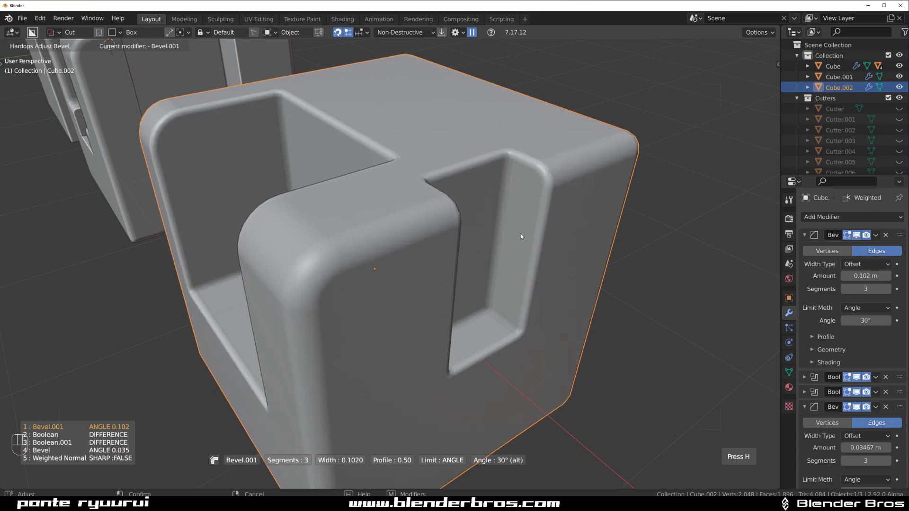
left_click(521, 234)
- Duplicate the third cube and place the copy at the end of the row
scroll(463, 242, "down", 3)
middle_click_drag(463, 243, 486, 213)
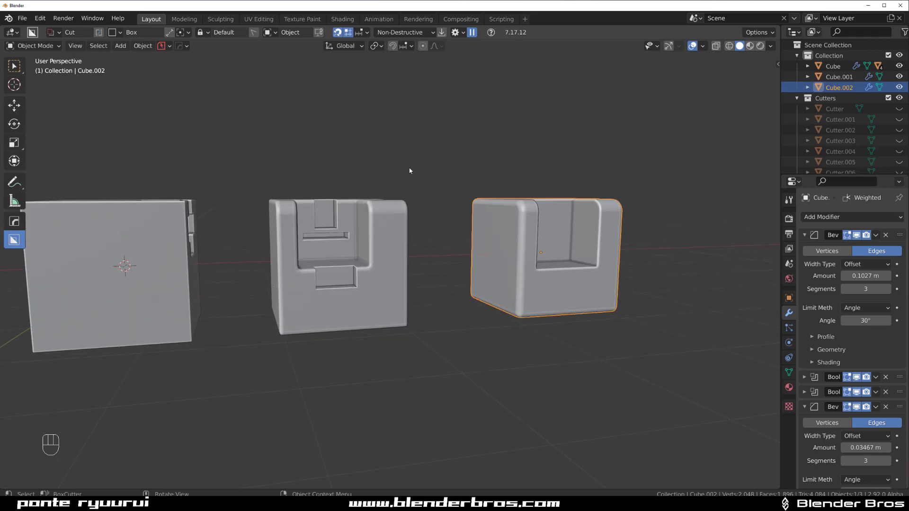
middle_click_drag(422, 175, 344, 192)
key("shift+d")
left_click(550, 265)
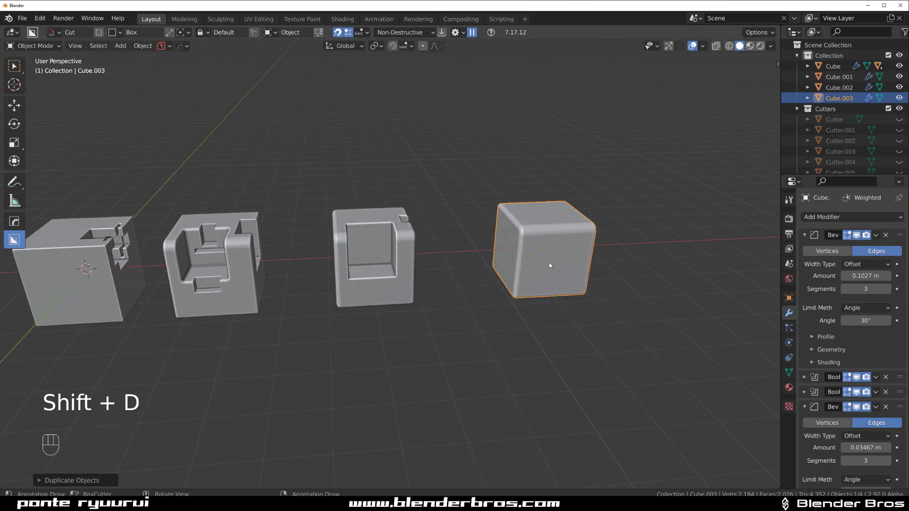
- Remove all modifiers from the duplicated cube at the end of the row
middle_click_drag(550, 265, 406, 282, "shift")
scroll(494, 224, "up", 2)
key("ctrl+grave")
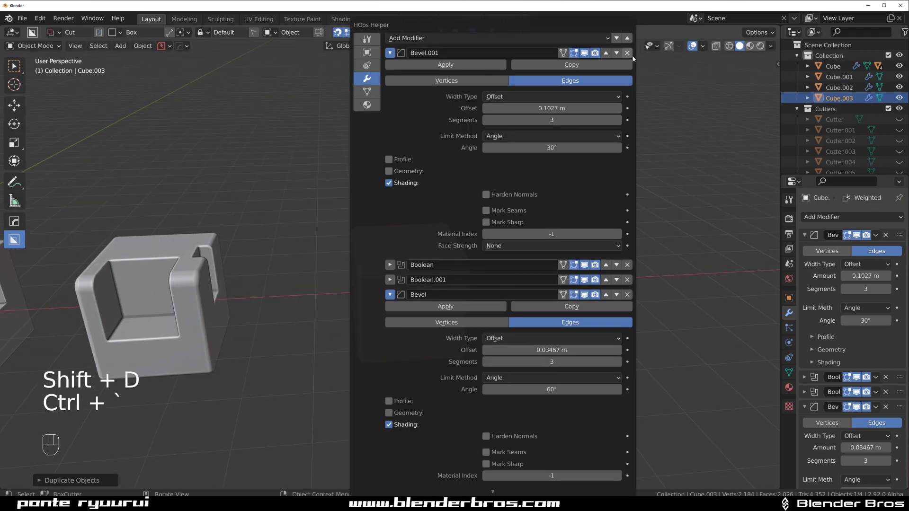
left_click(630, 51)
left_click(630, 52)
left_click(630, 52)
left_click(630, 51)
left_click(628, 53)
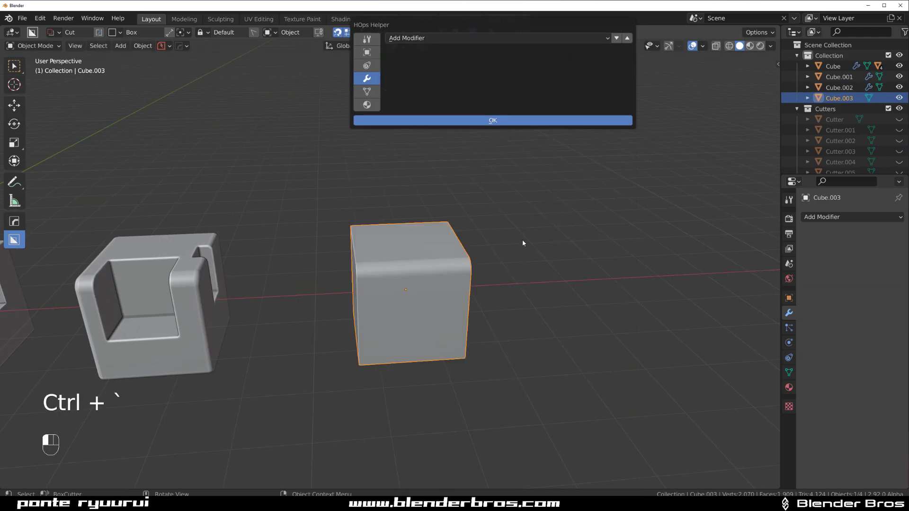
left_click(522, 243)
- Add a HardOps 30° bevel about 0.049 m wide to the stripped cube
middle_click_drag(443, 215, 353, 254)
scroll(507, 250, "up", 2)
middle_click_drag(412, 253, 406, 208, "shift")
scroll(399, 206, "up", 2)
key("q")
left_click(386, 201)
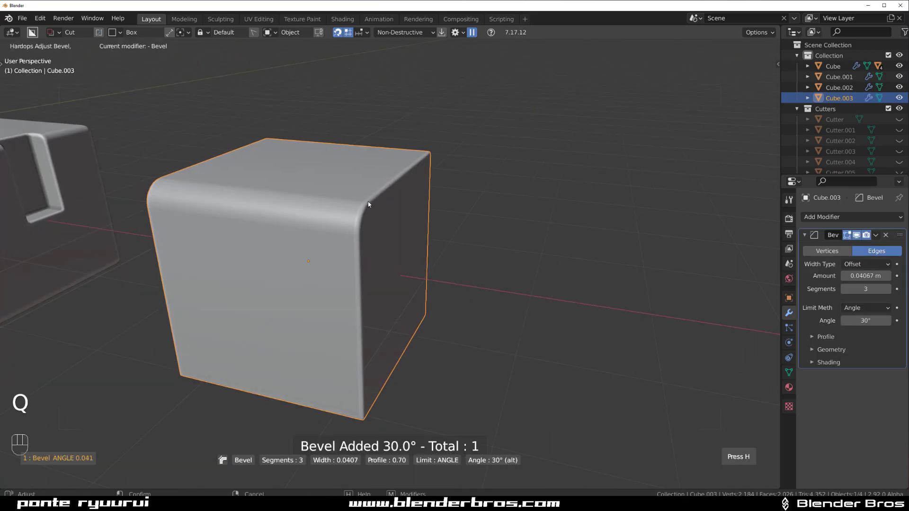
left_click(373, 207)
- Cut a box notch extruded 1.25 into the cube's side upper edge and add a 60° bevel with HardOps Step
left_click_drag(372, 175, 458, 208)
left_click(487, 340)
key("q")
mouse_move(476, 214)
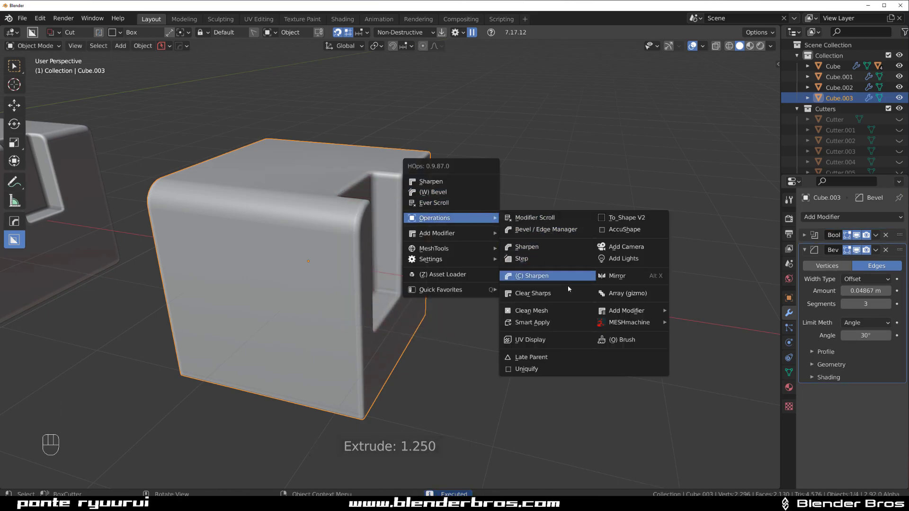
left_click(551, 258)
- Cut a narrow, deep box slot into the upper edge beside the first notch
middle_click_drag(458, 199, 402, 227)
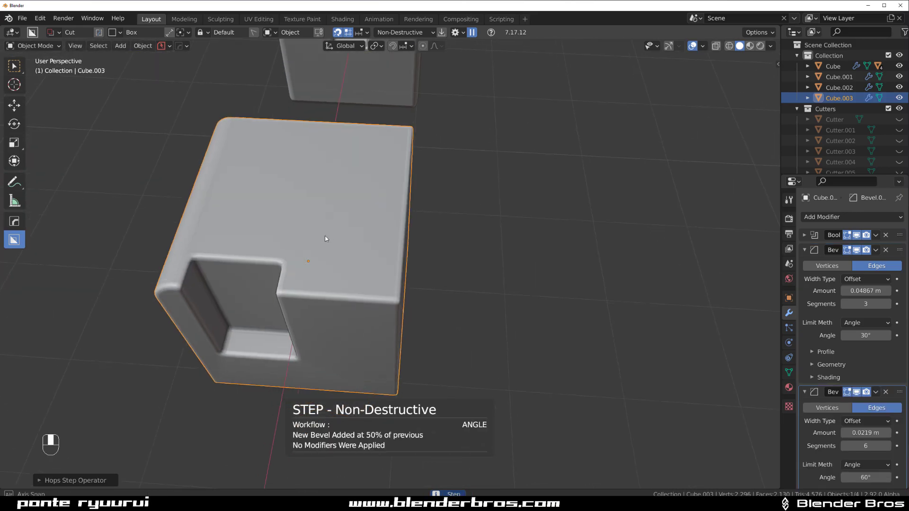
mouse_move(345, 239)
left_mouse_down()
mouse_move(347, 308)
mouse_move(368, 355)
left_mouse_up()
left_click(369, 389)
middle_click_drag(369, 386, 438, 167)
key("q")
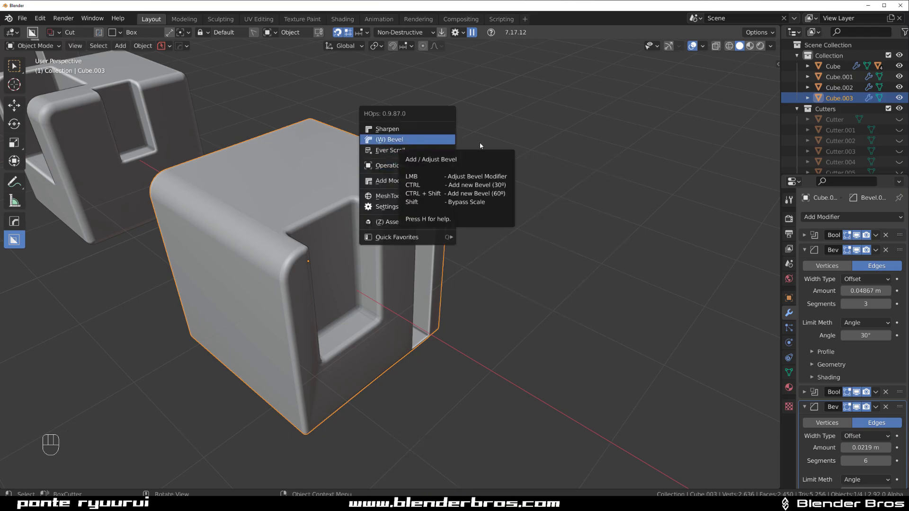
middle_click_drag(458, 243, 382, 277)
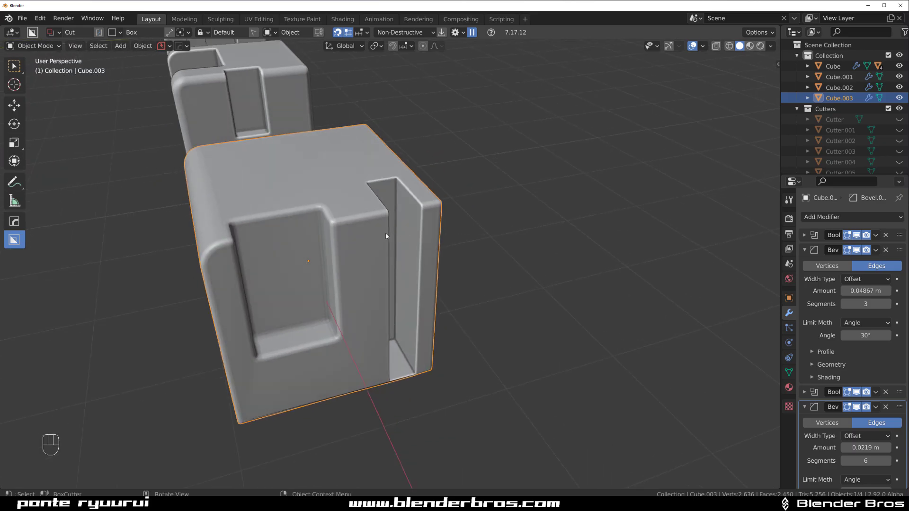
middle_click_drag(385, 236, 394, 220)
scroll(866, 316, "down", 3)
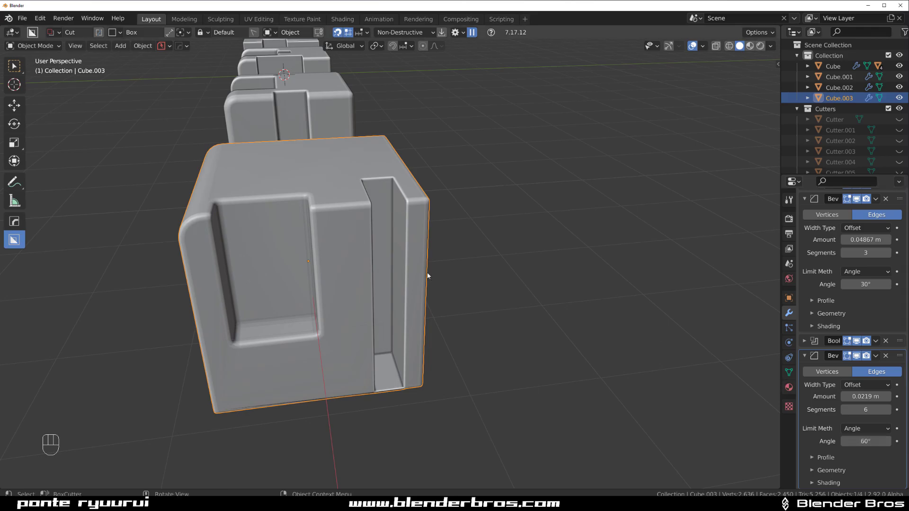
- Duplicate the first cube and place the copy next to it at the start of the row
middle_click_drag(426, 273, 386, 208)
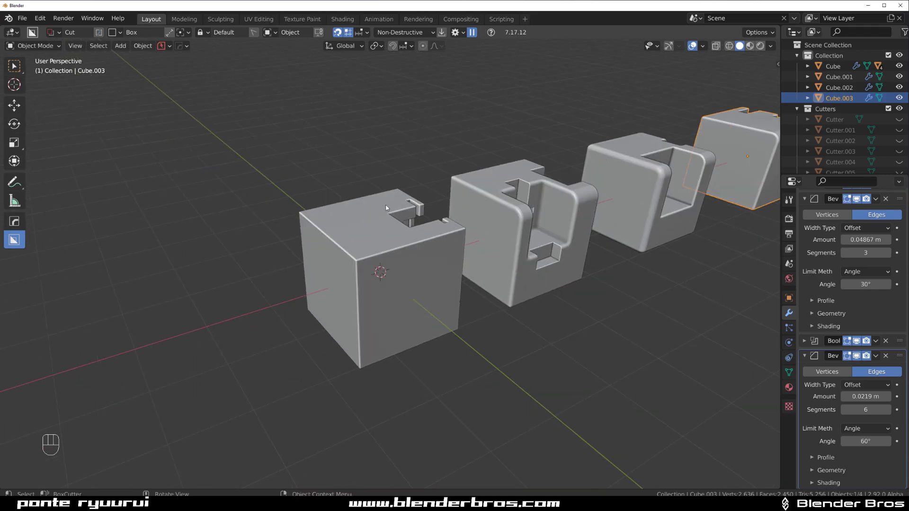
left_click(386, 245)
scroll(419, 243, "down", 2)
key("shift+d")
left_click(265, 295)
middle_click_drag(265, 296, 502, 260, "shift")
- Remove all Boolean, Bevel and Weighted Normal modifiers from the copy of the first cube
key("ctrl+grave")
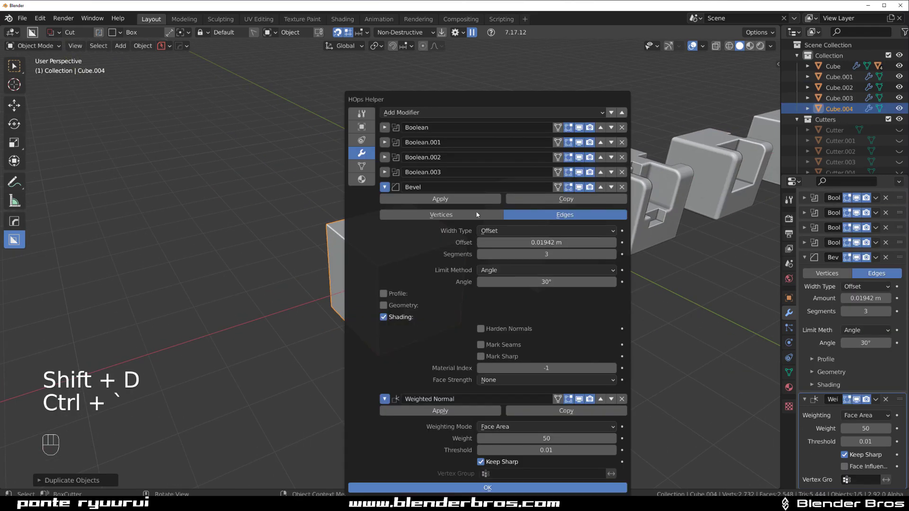
left_click(622, 128)
left_click(622, 128)
left_click(621, 128)
left_click(621, 128)
left_click(622, 128)
left_click(622, 127)
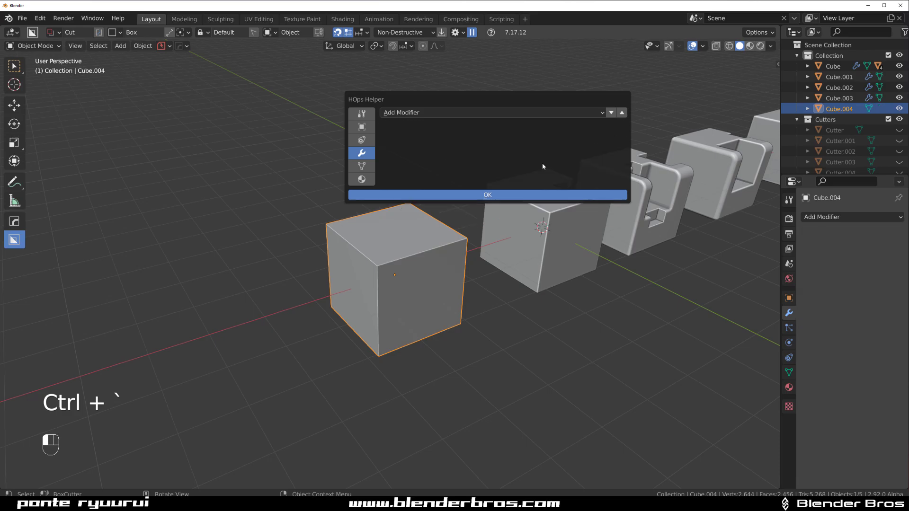
- Add a 30° bevel about 0.019 m wide and a Weighted Normal modifier to the bare cube
scroll(418, 243, "up", 4)
key("q")
left_click(392, 200)
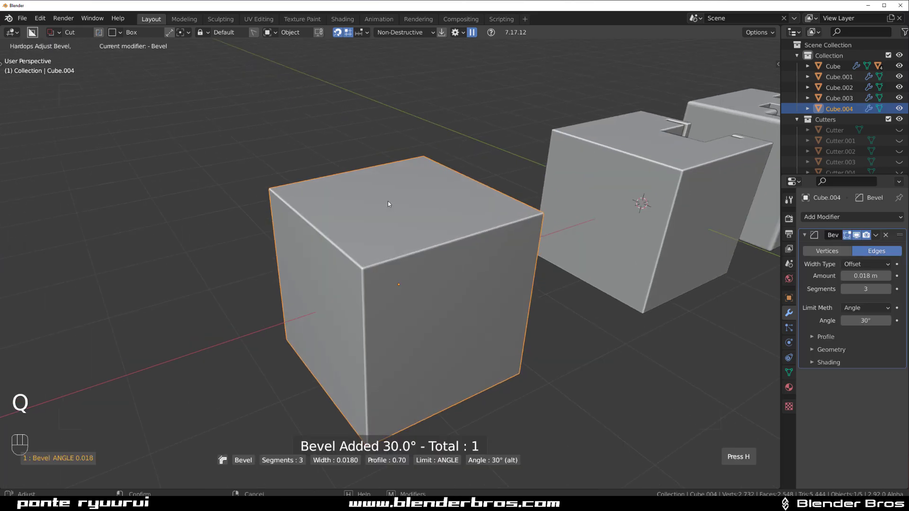
key("q")
left_click(391, 198)
- Cut a box notch about 0.78 by 1.37 into the cube's upper edge and apply the Boolean with HardOps CSharpen
left_click_drag(445, 212, 474, 301)
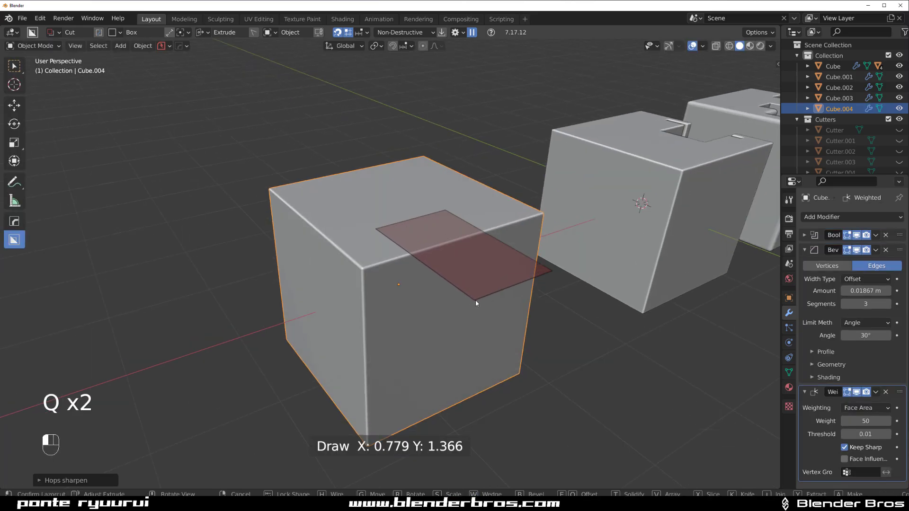
left_click(476, 377)
key("q")
left_click(459, 254)
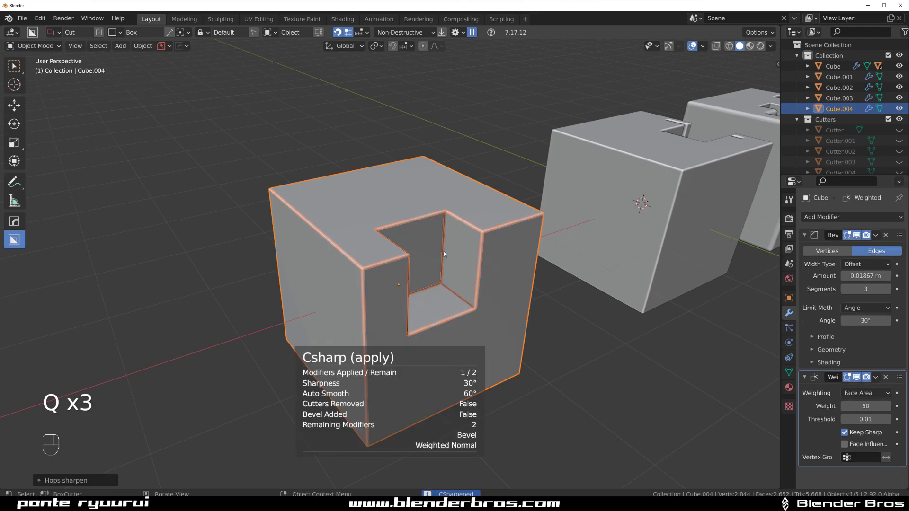
- Use the HardOps bevel adjustment to widen the cube's bevel to about 0.057 m
scroll(456, 242, "up", 4)
key("q")
left_click(447, 241)
left_click(417, 252)
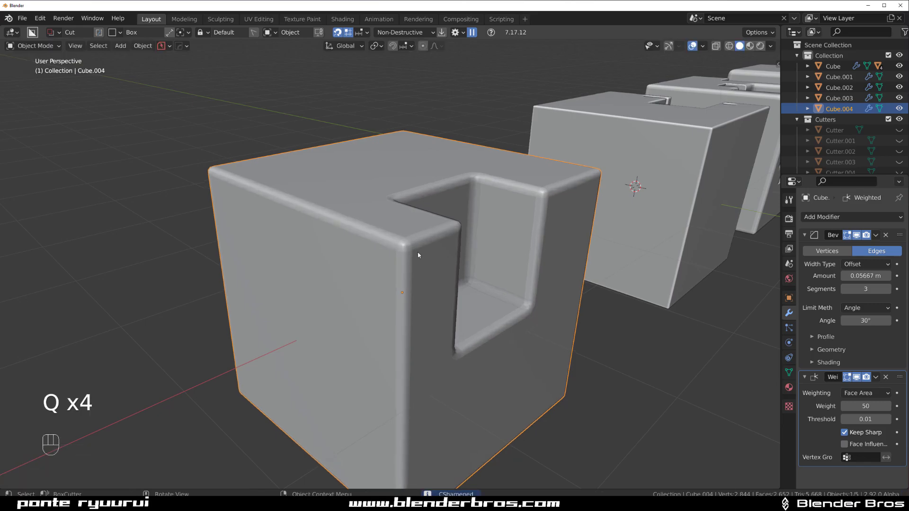
- Select all edges of the notched cube in Edit Mode and clear their markings with HardOps Mark
middle_click_drag(417, 251, 426, 254)
key("Tab")
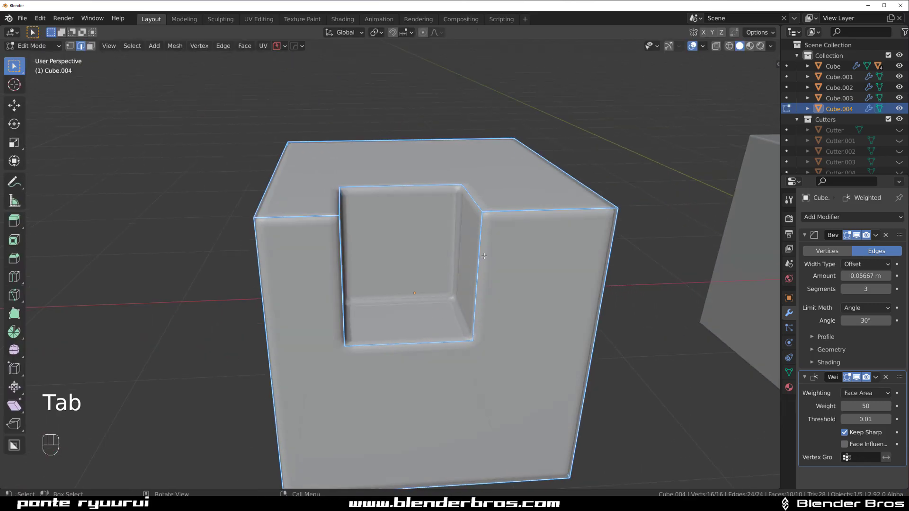
key("a")
key("q")
left_click(476, 262)
middle_click_drag(476, 263, 360, 184)
- Check the HardOps Sharp Options and recalculate the cube's sharp edges with Resharp
key("ctrl+grave")
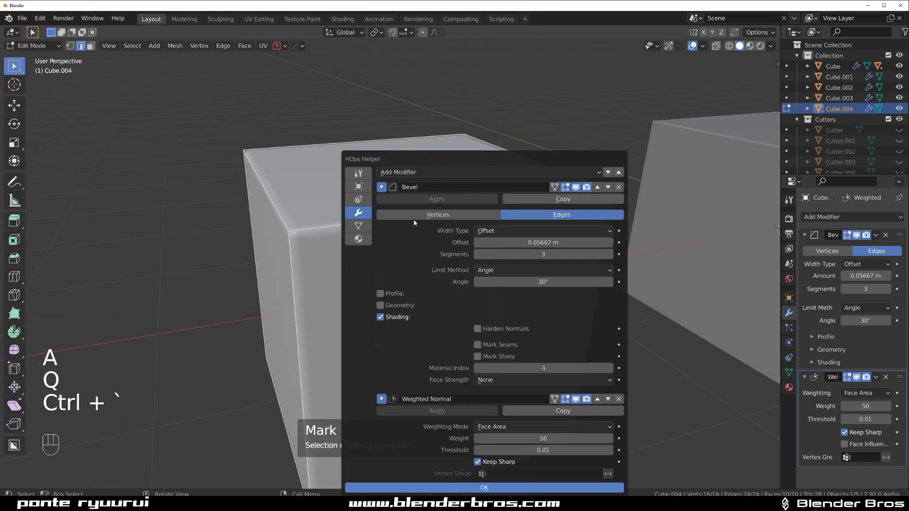
left_click(351, 177)
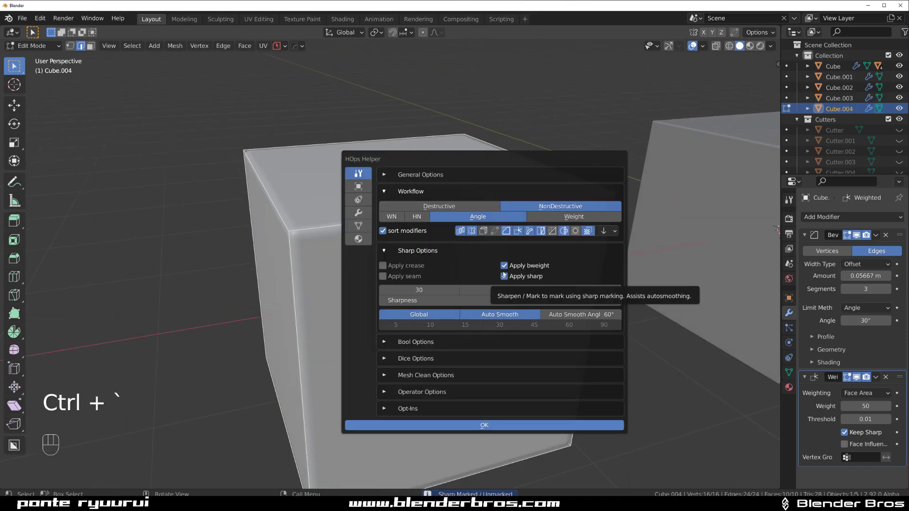
key("Tab")
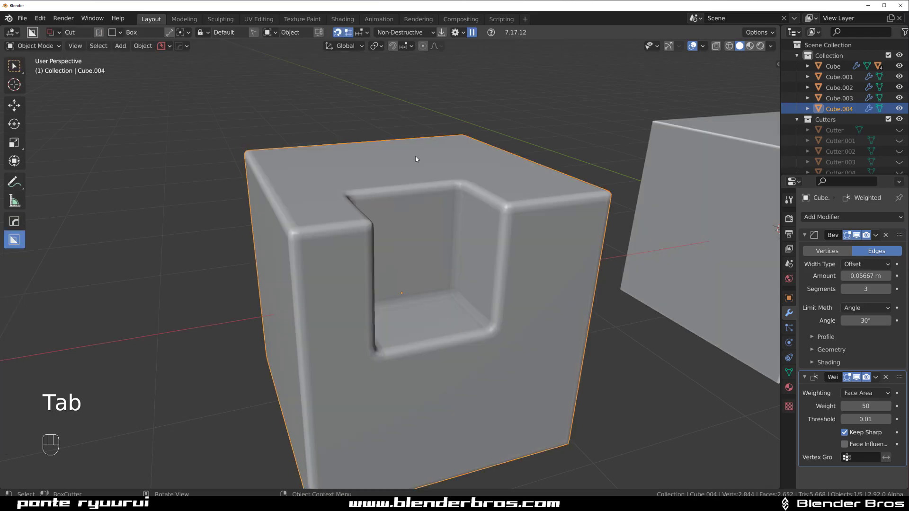
key("q")
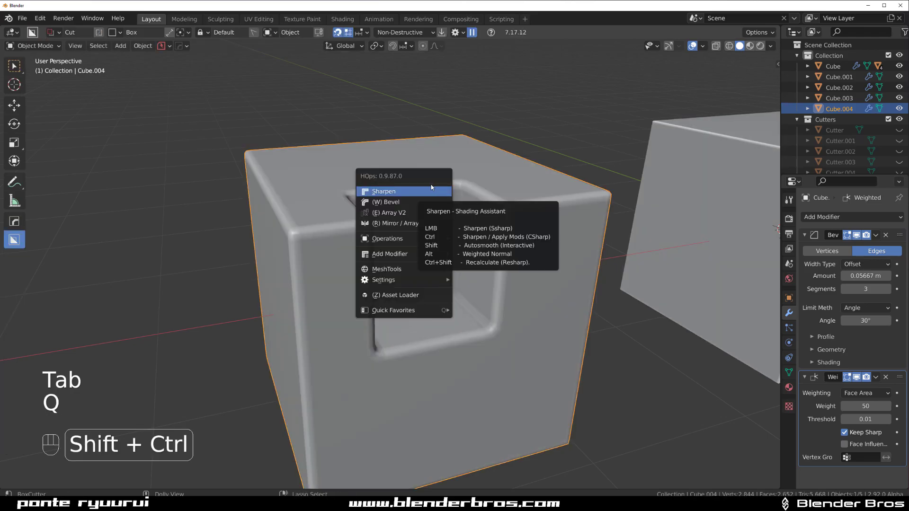
left_click(429, 195, "ctrl+shift")
- Select the six rim edges of the notch in Edit Mode and set their edge bevel weight to 1
key("Tab")
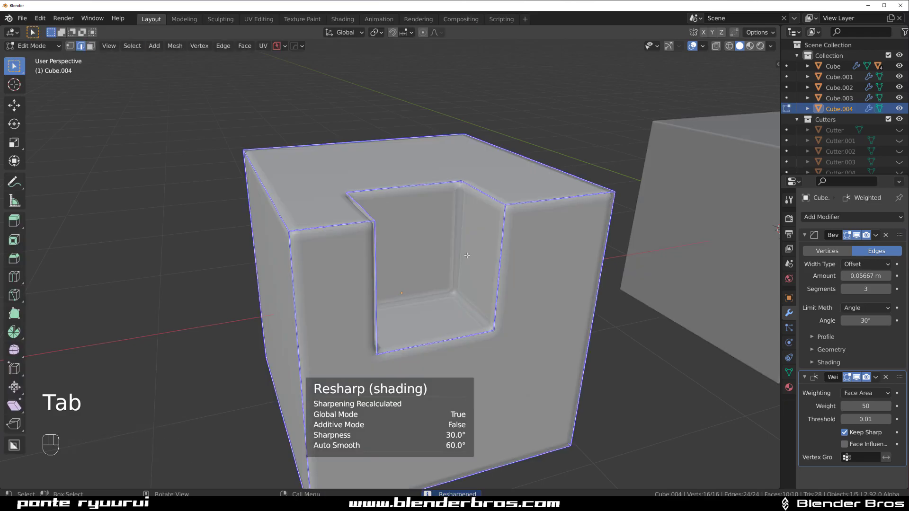
middle_click_drag(508, 256, 523, 251)
left_click(508, 236)
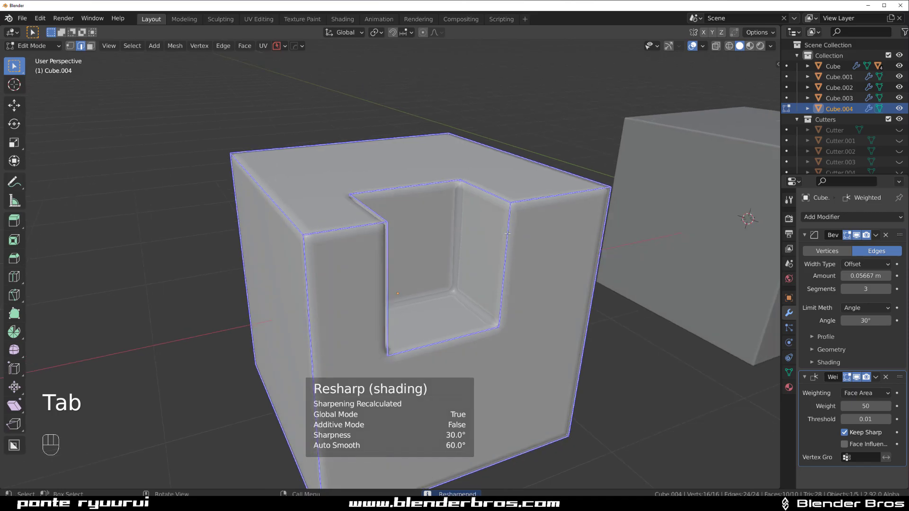
left_click(382, 227, "shift")
right_click(450, 330)
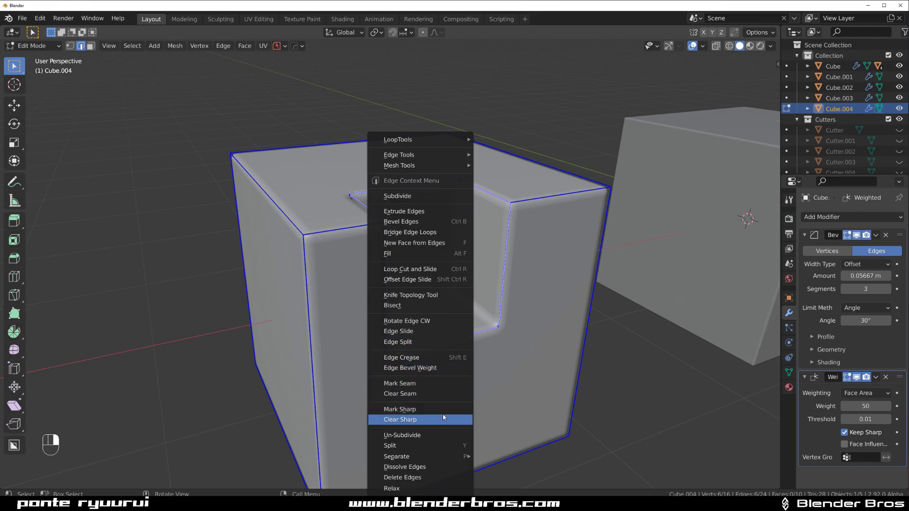
left_click(438, 369)
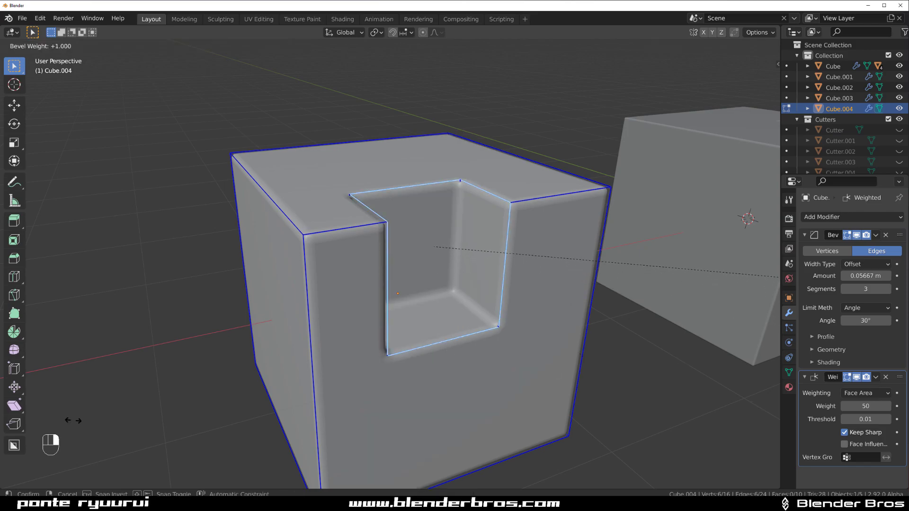
left_click(151, 409)
- Return to Object Mode and set the Bevel modifier's limit method to Weight
key("Tab")
key("Tab")
key("Tab")
scroll(414, 258, "down", 2)
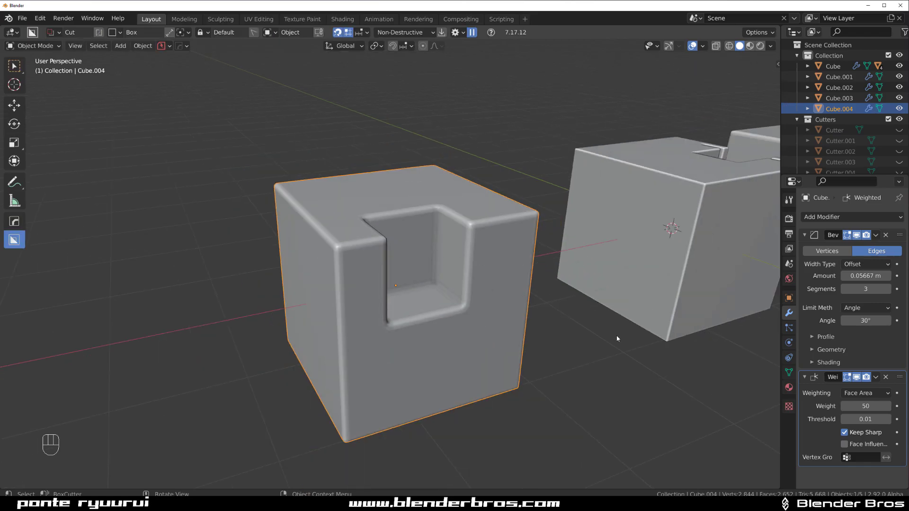
left_click(877, 308)
left_click(846, 333)
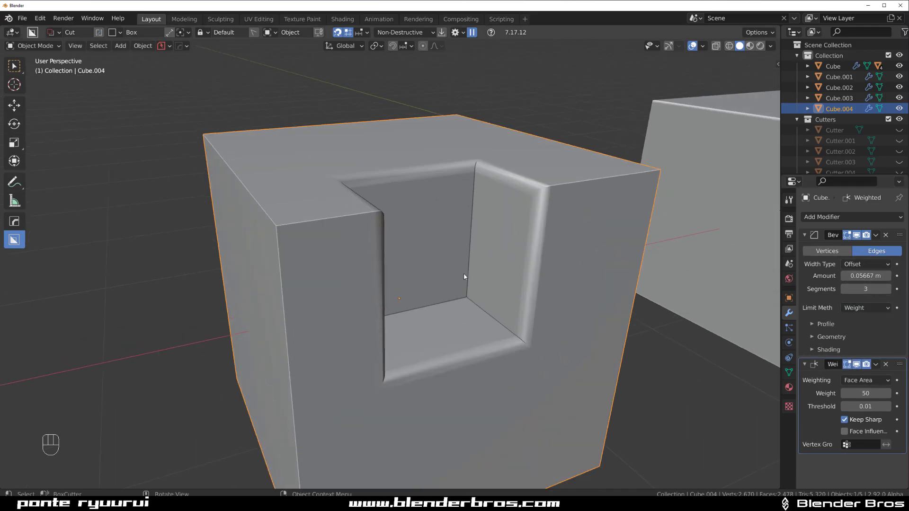
- Examine the weight-limited bevel around the notch and its marked rim edges in Object and Edit Mode
middle_click_drag(413, 281, 519, 246)
scroll(468, 281, "down", 3)
middle_click_drag(531, 283, 394, 238)
key("Tab")
scroll(393, 319, "up", 3)
middle_click_drag(392, 319, 433, 271)
left_click(424, 308)
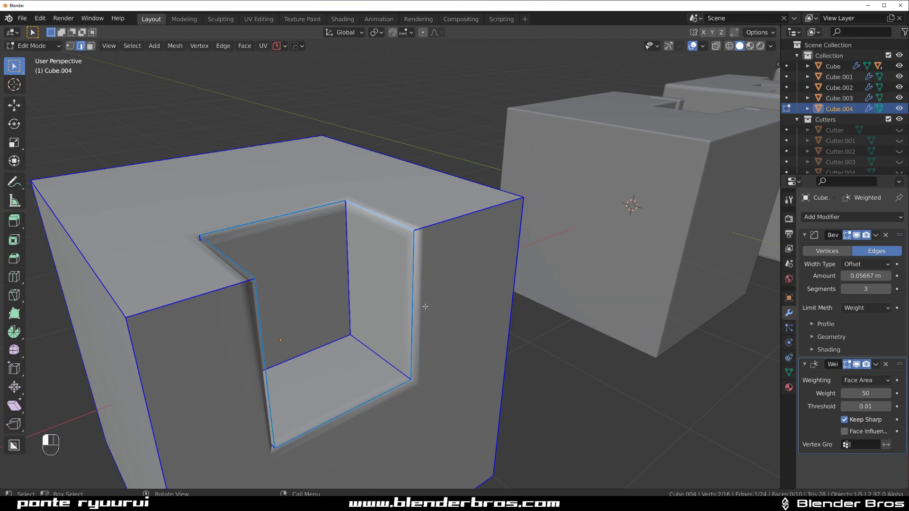
left_click(266, 359)
key("Tab")
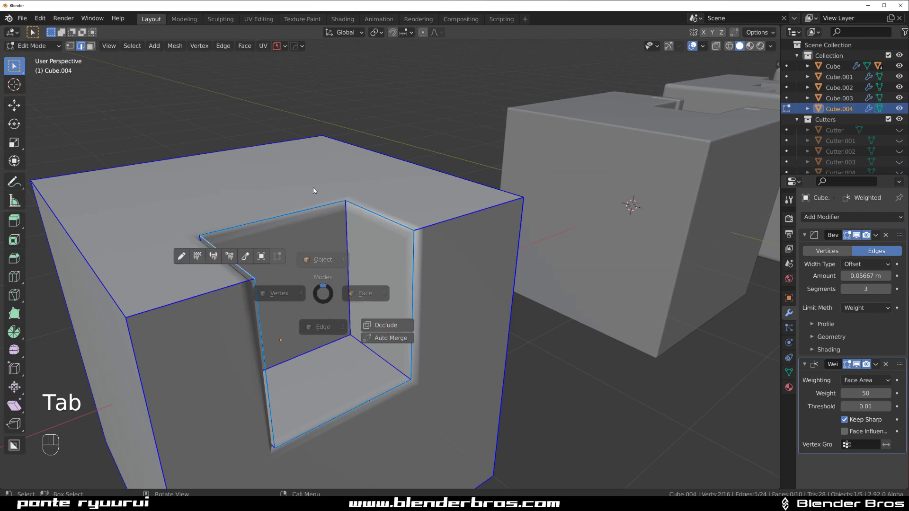